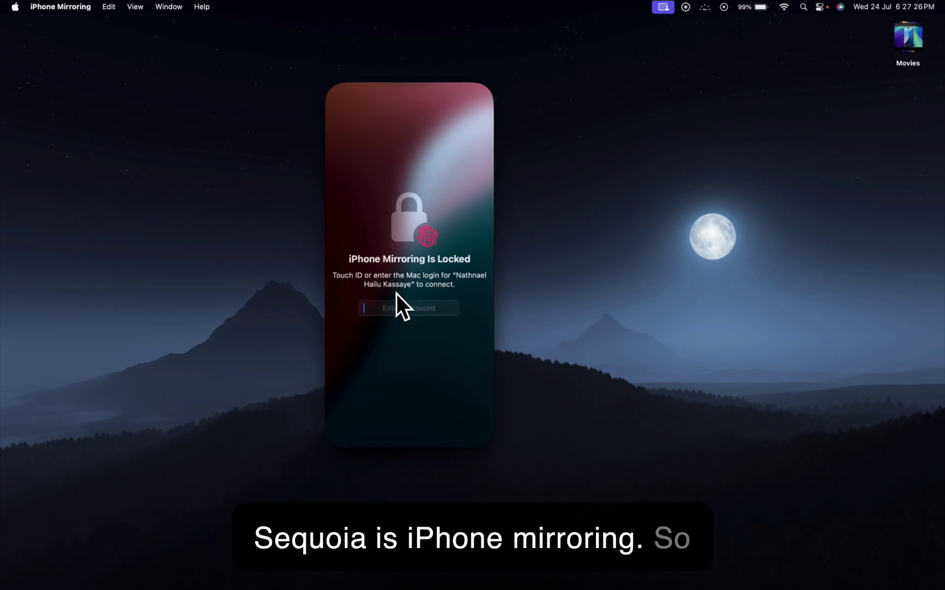
Step: Move the mirrored iPhone window left and page through its home screens to the Settings-only last page
mouse_move(412, 70)
drag(412, 70, 335, 94)
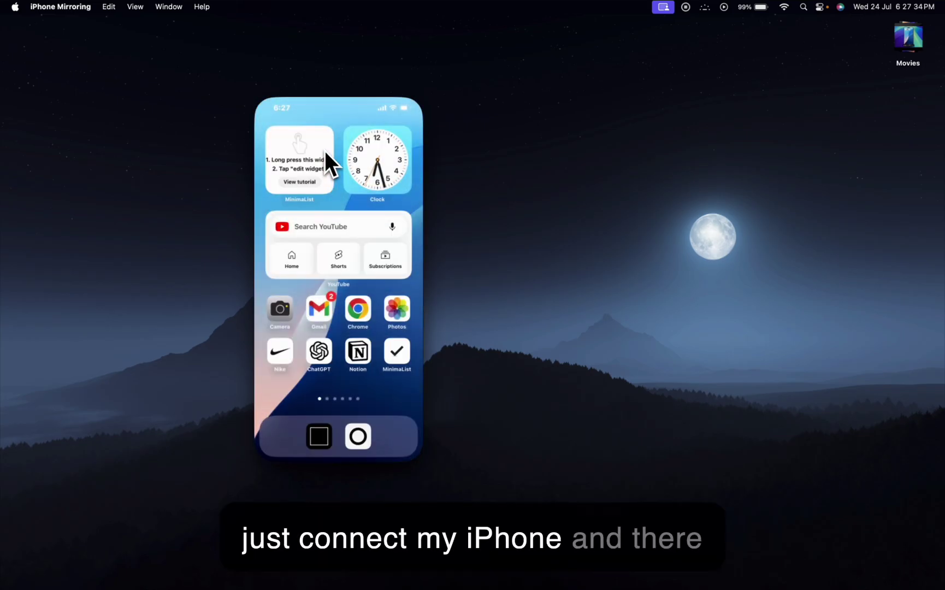
scroll(331, 284, right, 5)
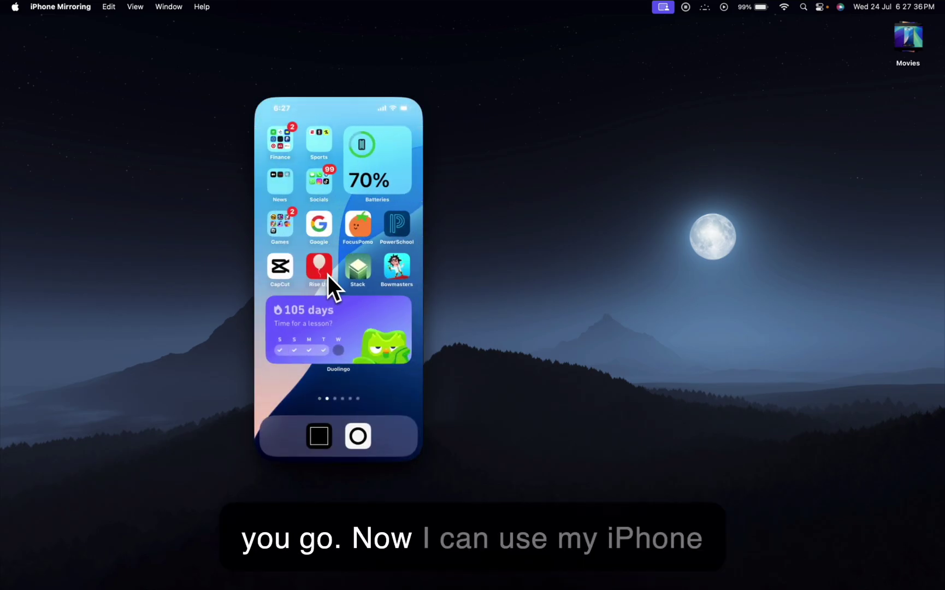
scroll(330, 276, right, 5)
scroll(328, 274, right, 5)
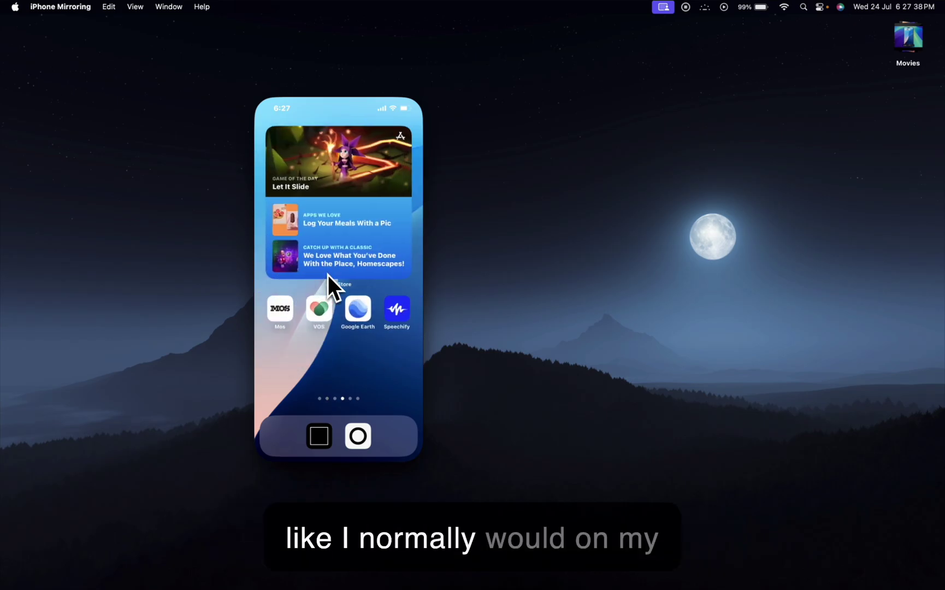
scroll(328, 275, right, 5)
scroll(328, 274, right, 5)
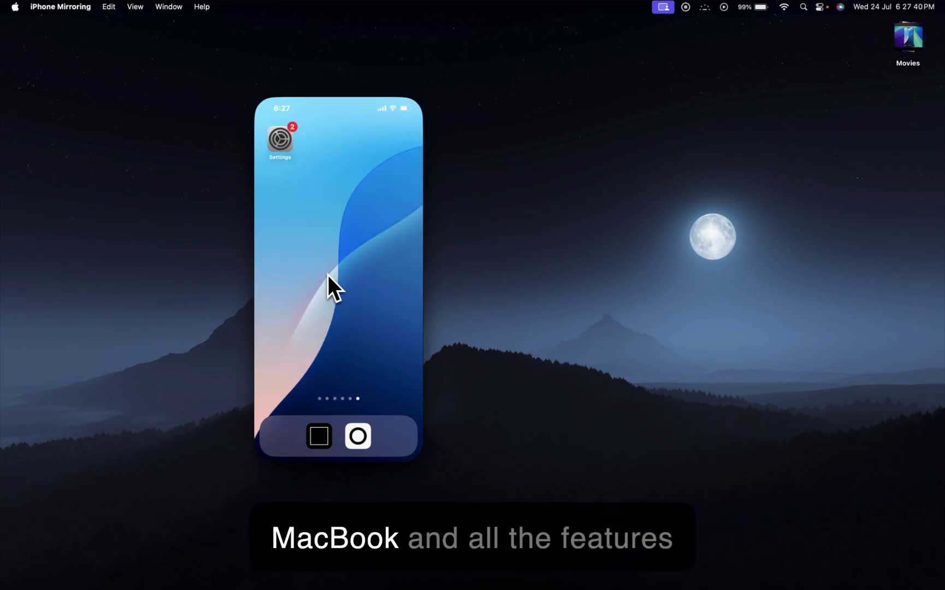
scroll(327, 275, left, 5)
scroll(327, 275, right, 5)
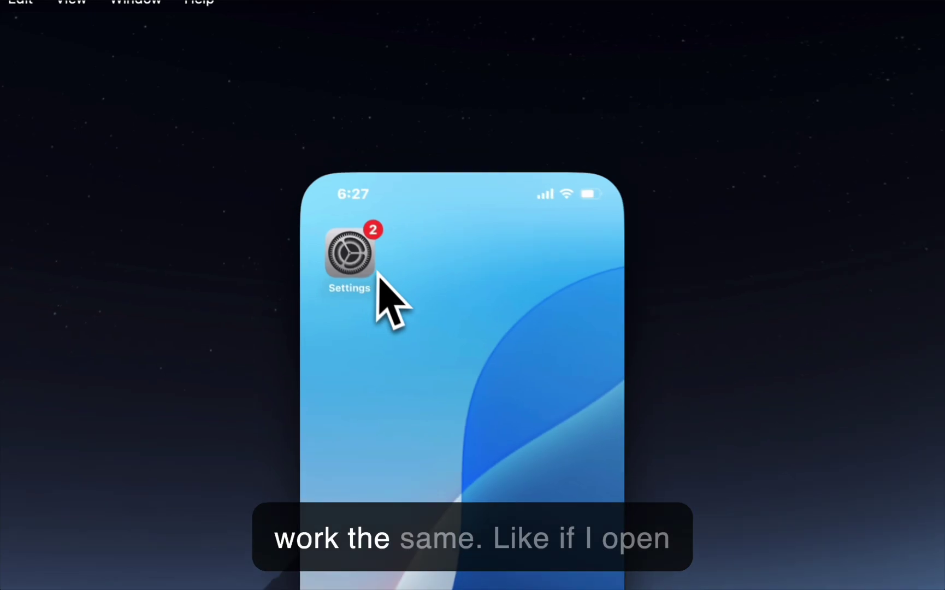
Step: Open Settings on the mirrored iPhone, try a search, then clear and cancel it
click(367, 273)
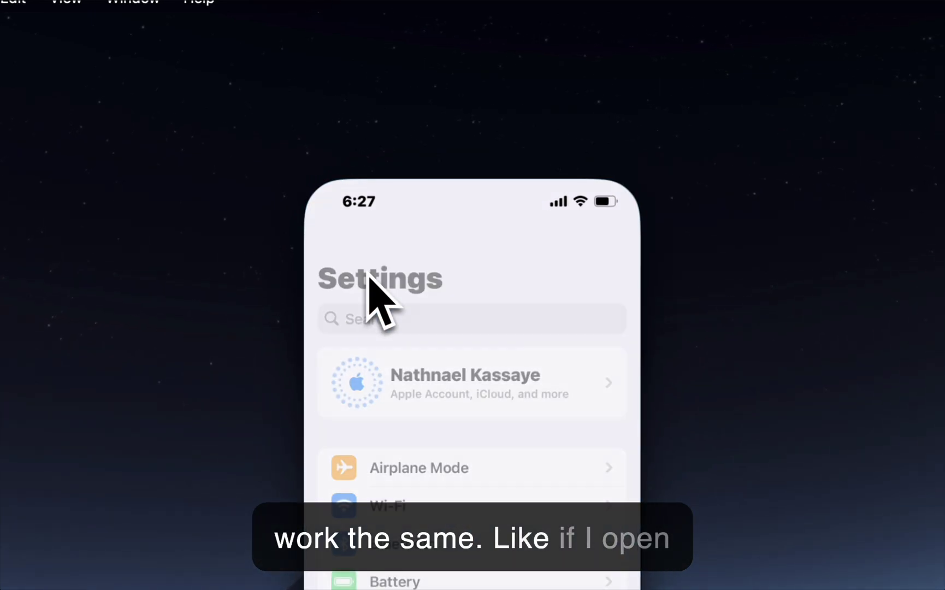
click(416, 326)
text(Fda'fdkal)
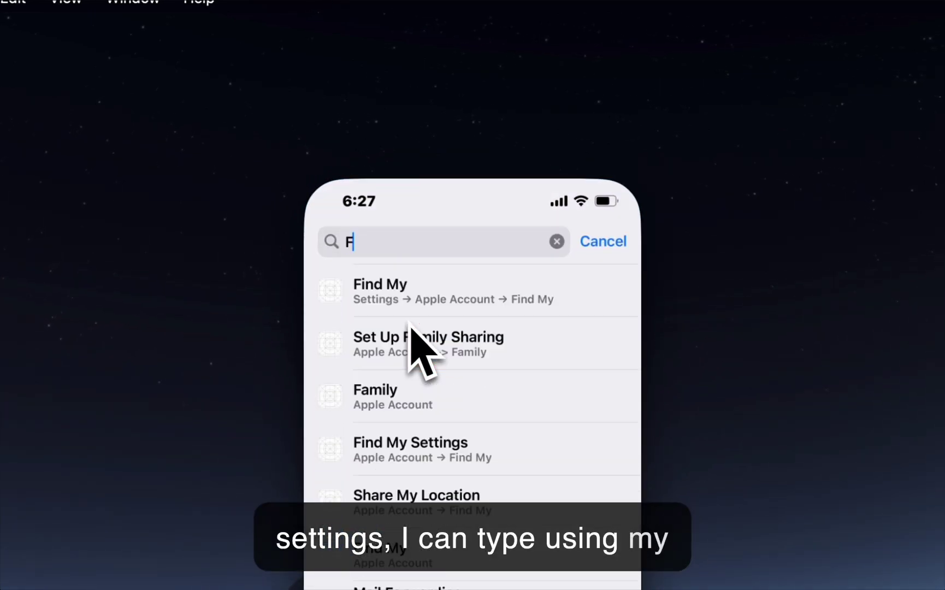
key(BackSpace)
key(BackSpace)
key(BackSpace)
key(BackSpace)
key(BackSpace)
key(BackSpace)
key(BackSpace)
key(BackSpace)
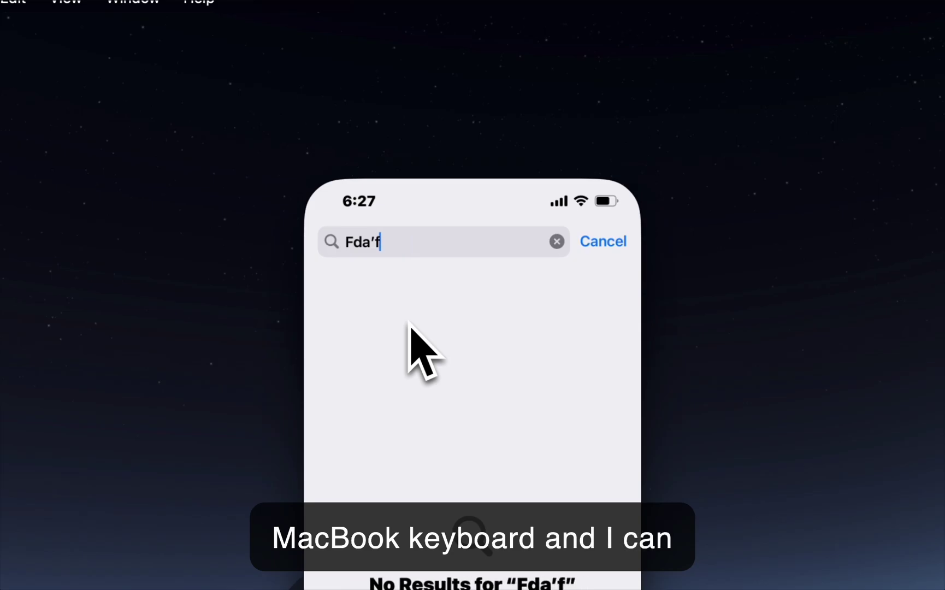
key(BackSpace)
click(618, 239)
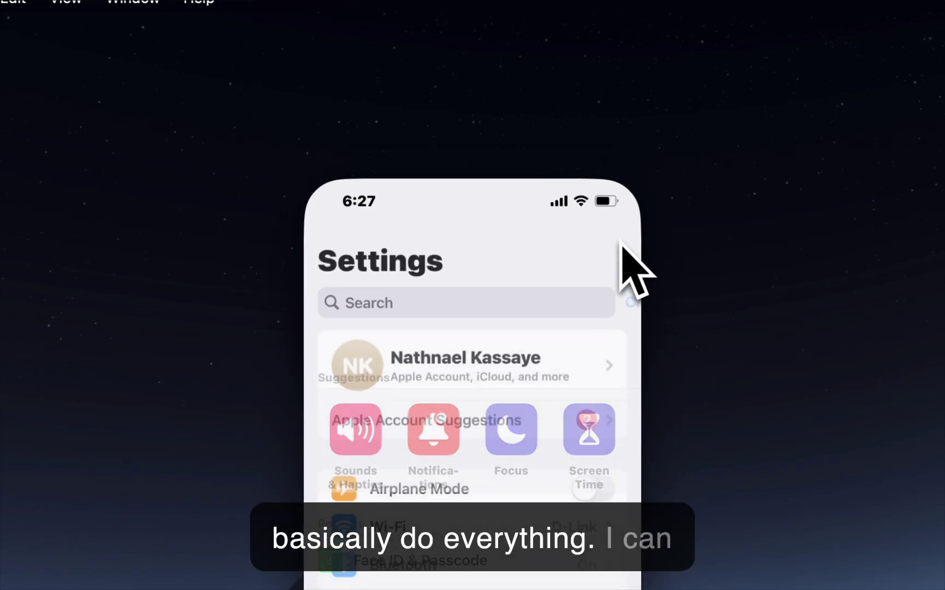
Step: Quit Settings from the iPhone's app switcher and close the iPhone Mirroring window
click(587, 163)
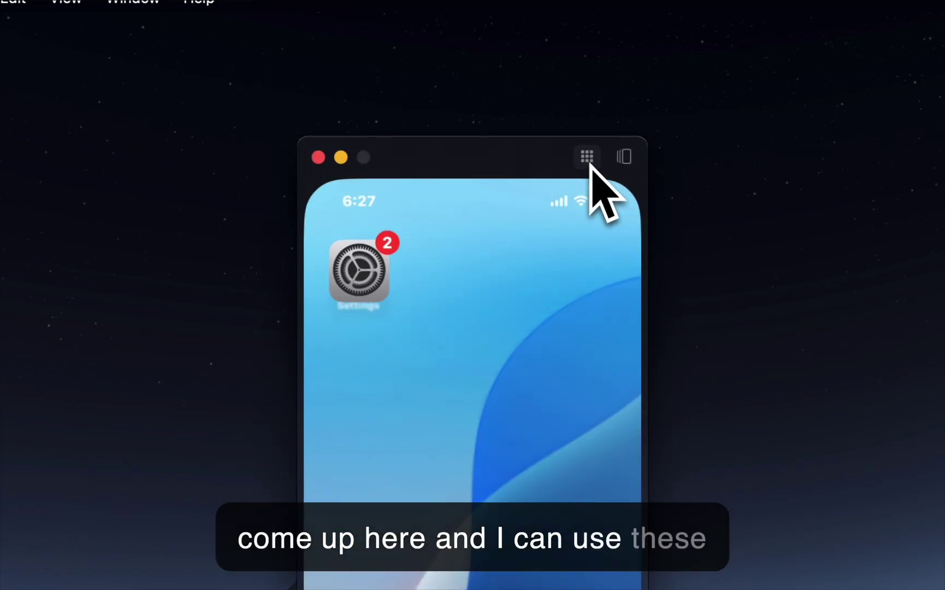
click(623, 159)
drag(512, 474, 480, 131)
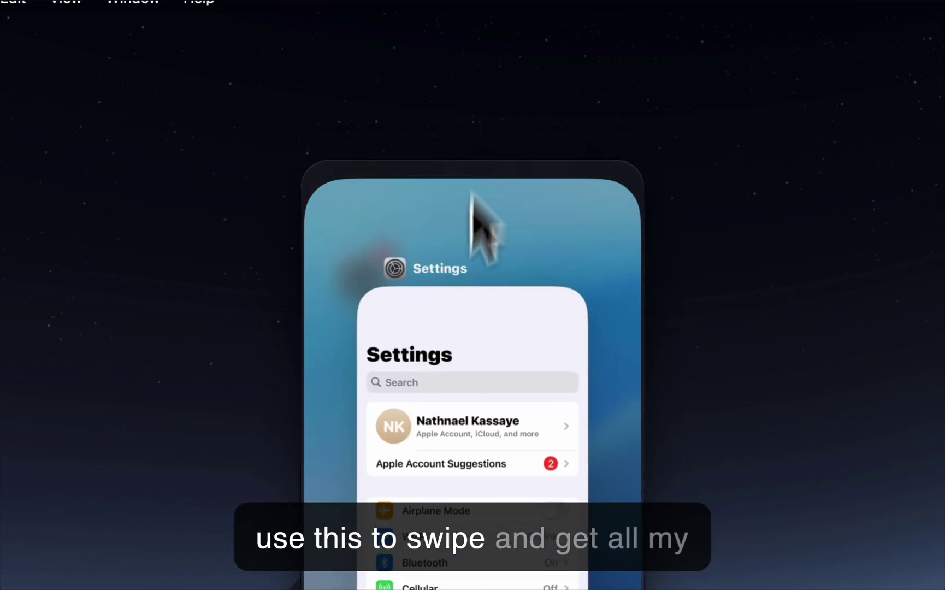
drag(522, 273, 549, 145)
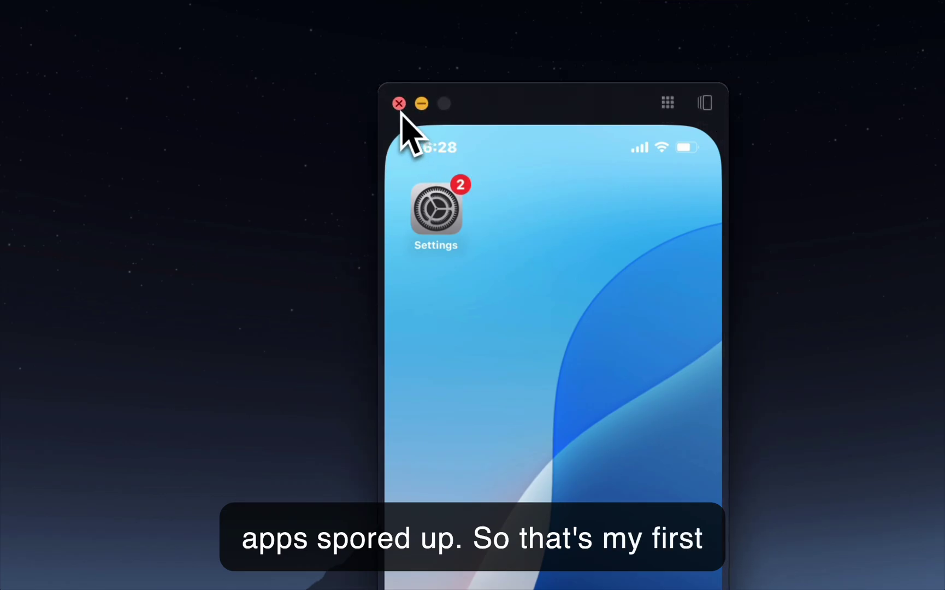
click(399, 102)
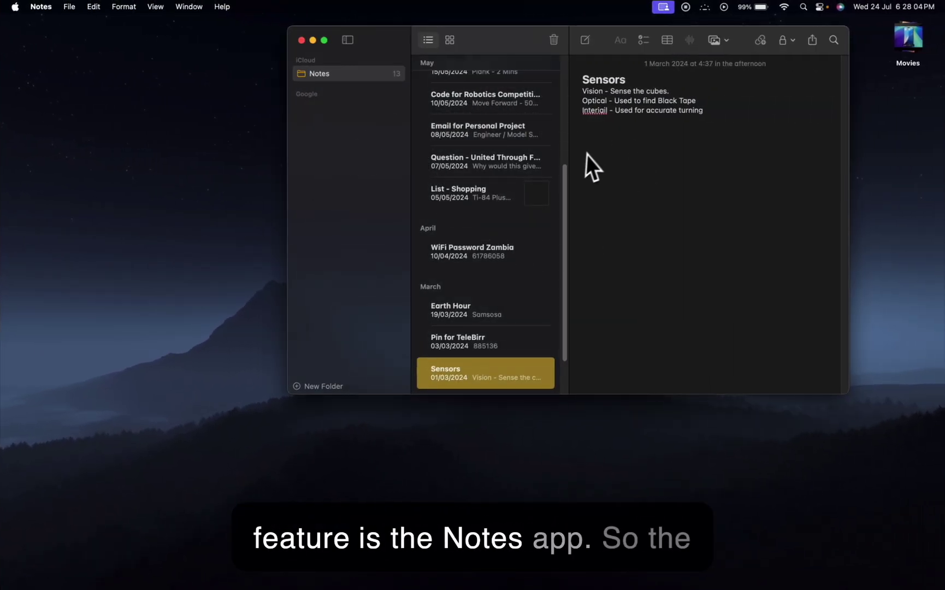
Step: Open the '1 + 1 = 2' math note and select all of its text
scroll(516, 131, up, 5)
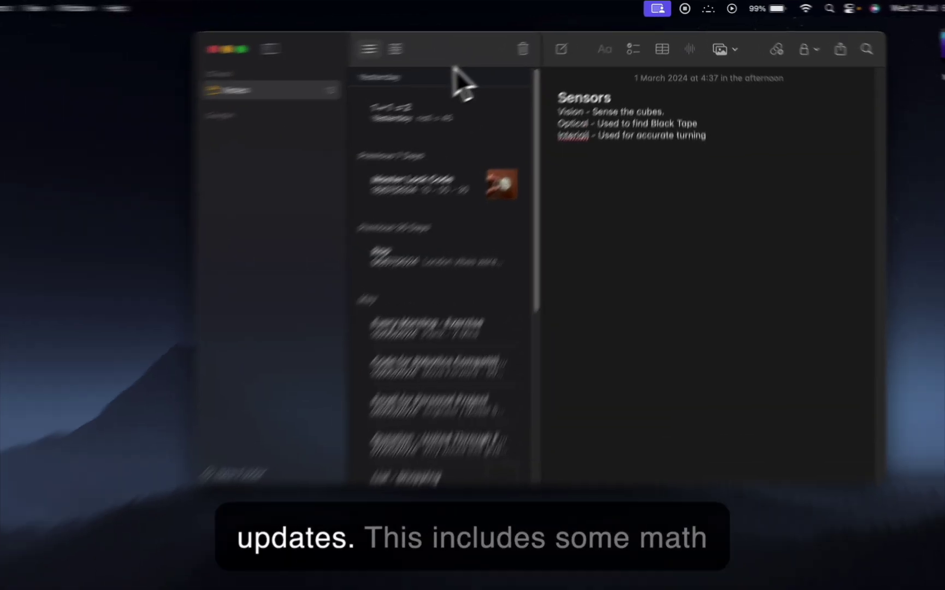
click(484, 91)
click(475, 142)
click(249, 199)
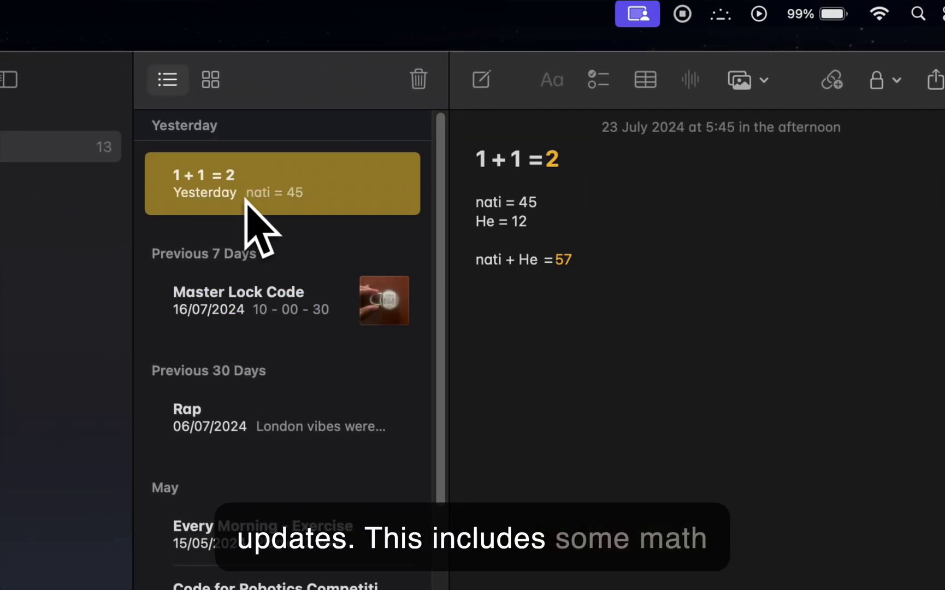
click(673, 310)
drag(672, 311, 458, 127)
click(603, 243)
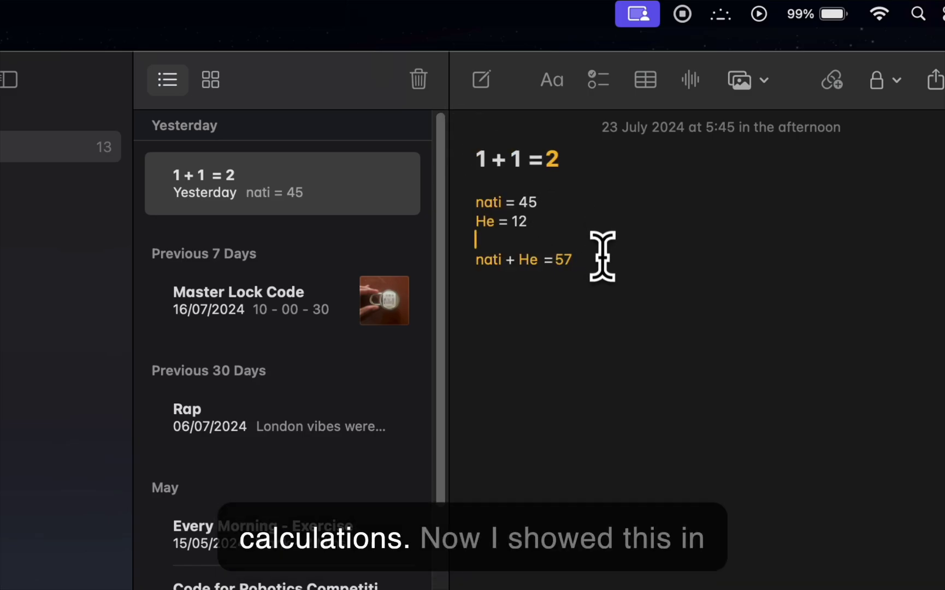
key(Down)
key(Down)
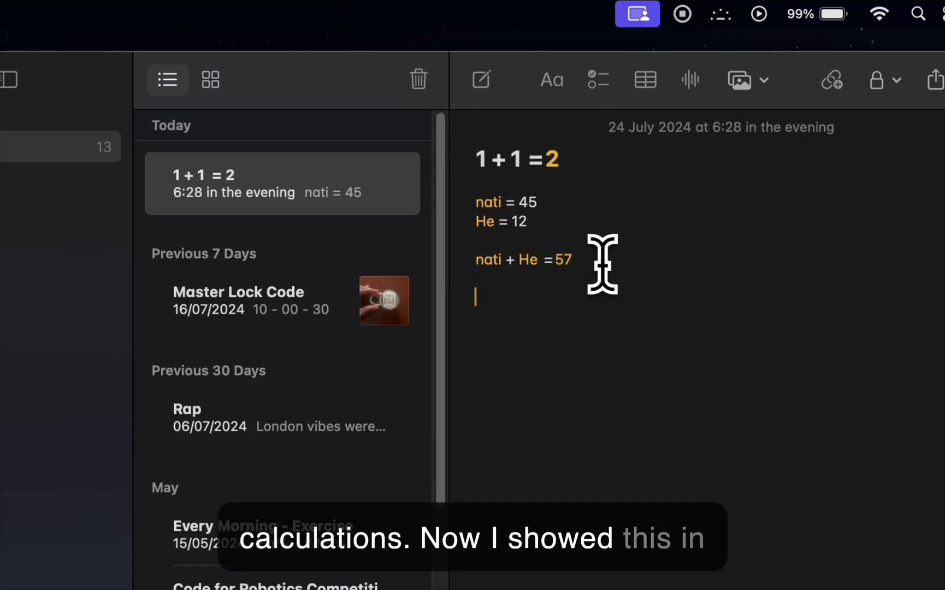
drag(597, 255, 472, 139)
Step: Clear the note and type the math lines '11 + 11 =', '575 nati' and '* HeNati', accepting the result
key(BackSpace)
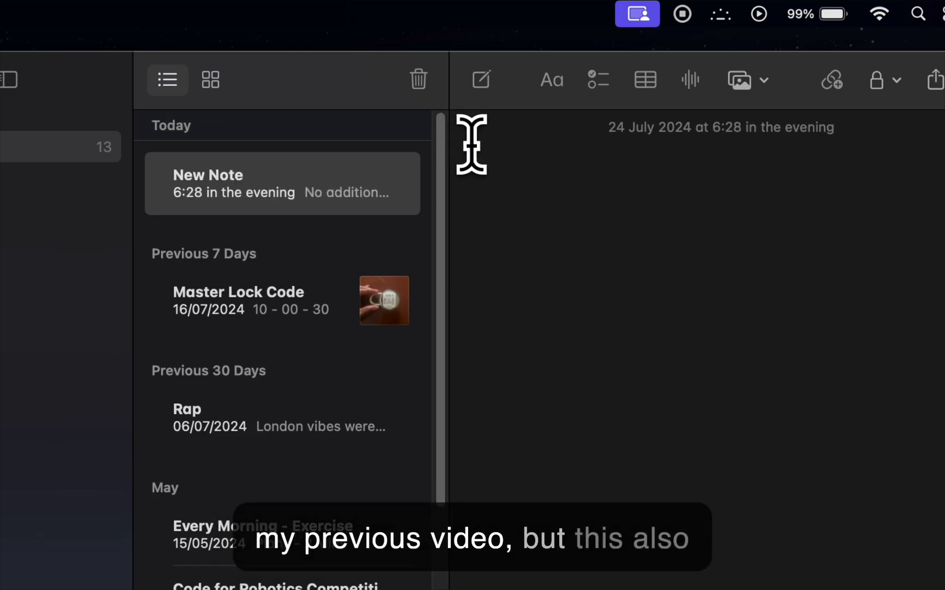
text(1)
text(1 + 11 =22)
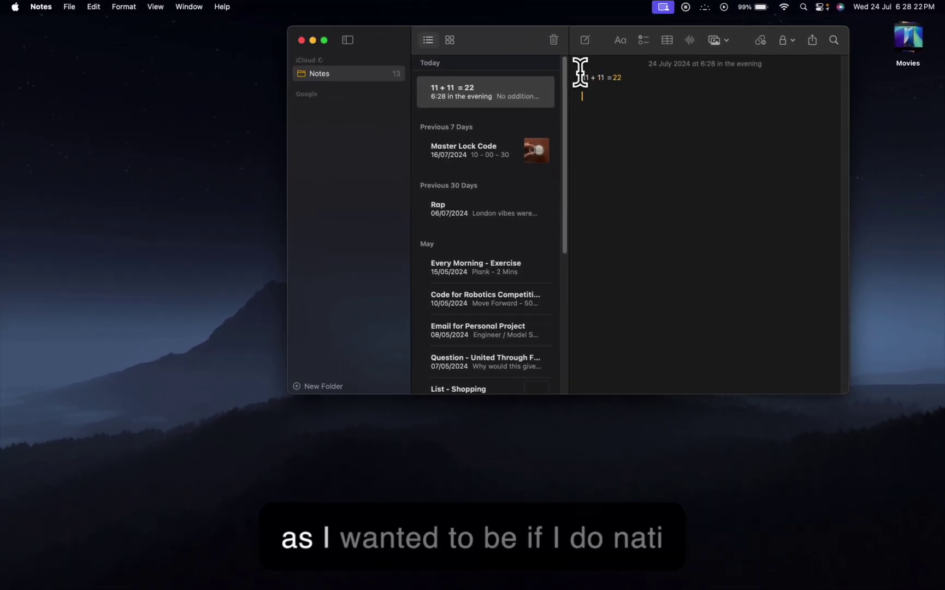
text(  =)
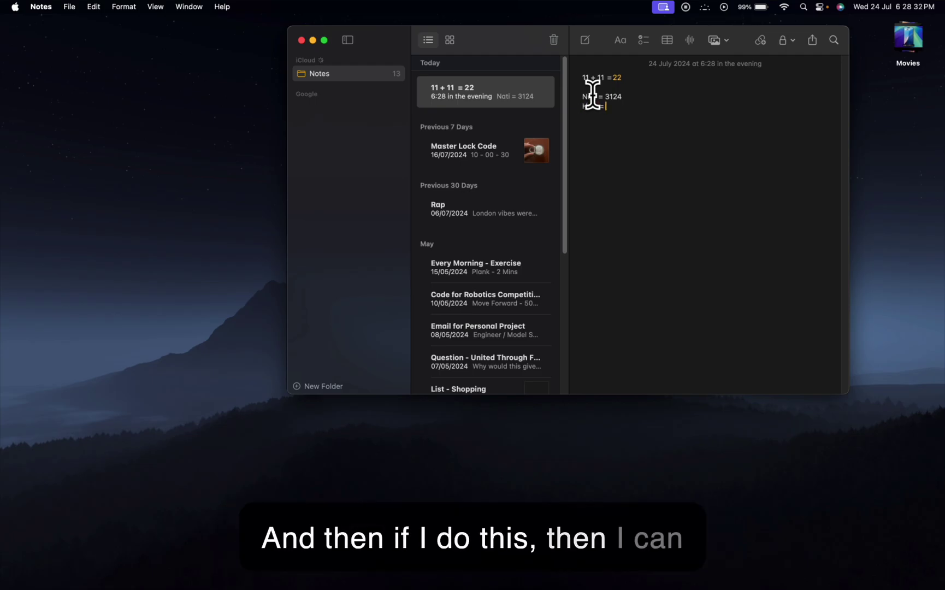
text(575  )
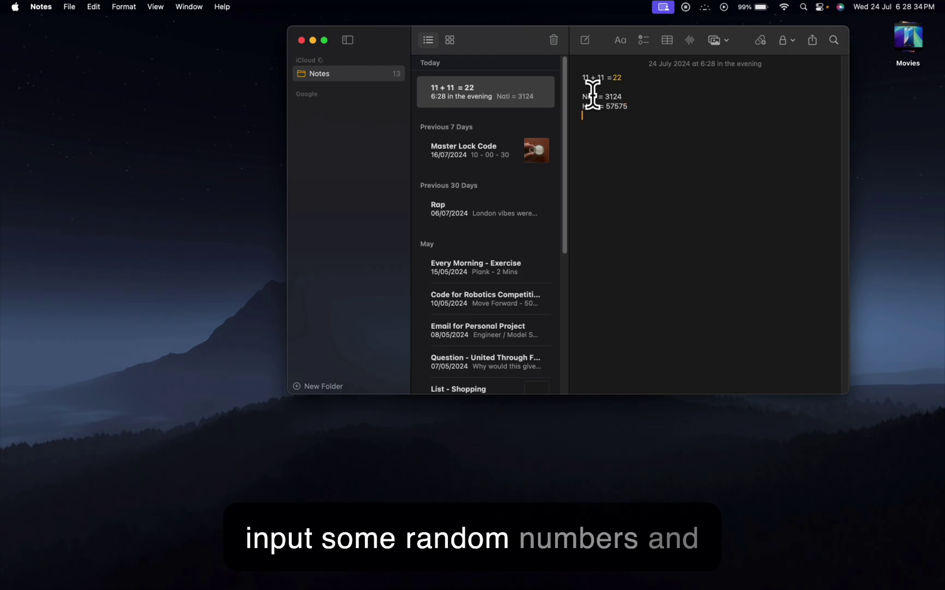
text(nati)
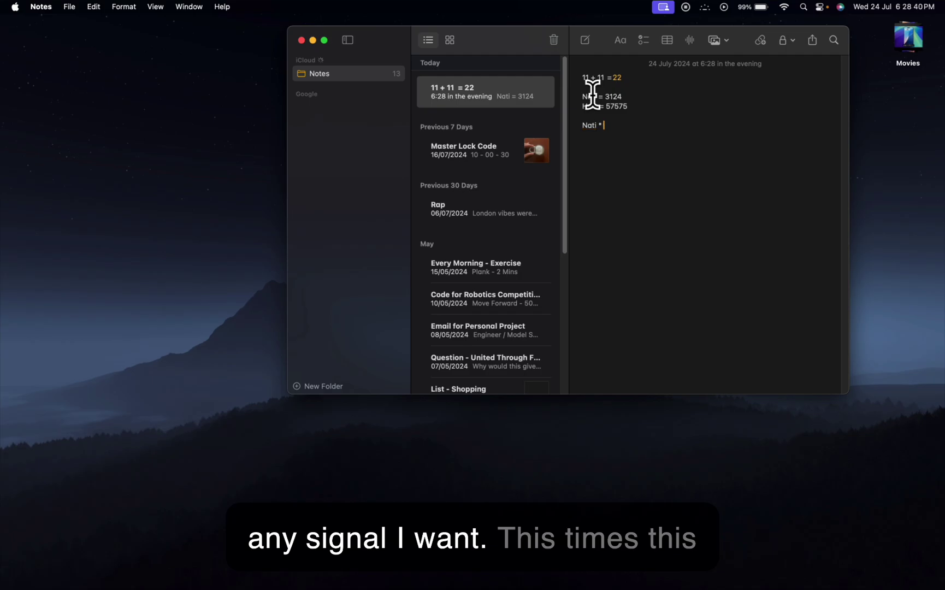
text(* )
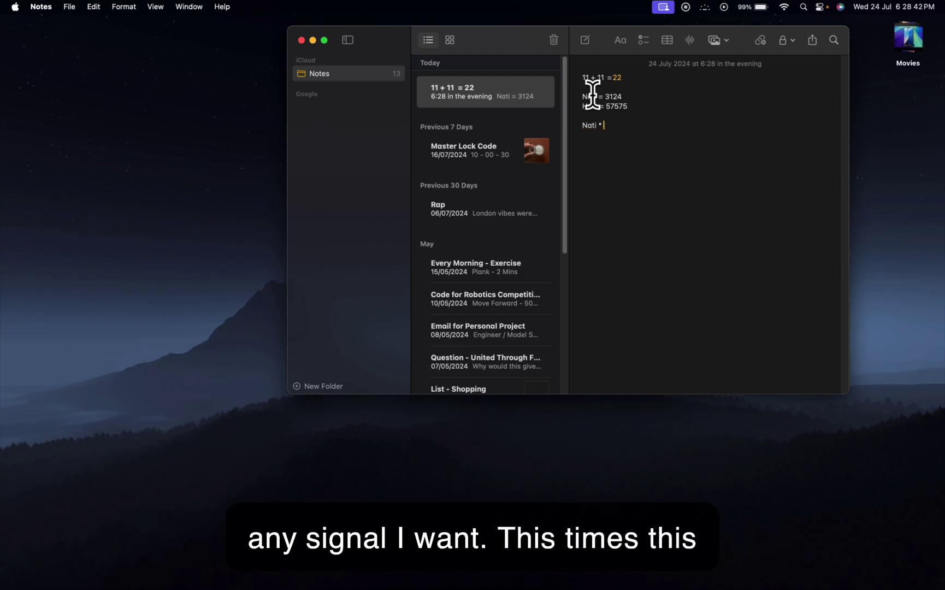
text(Heis =179,864,300)
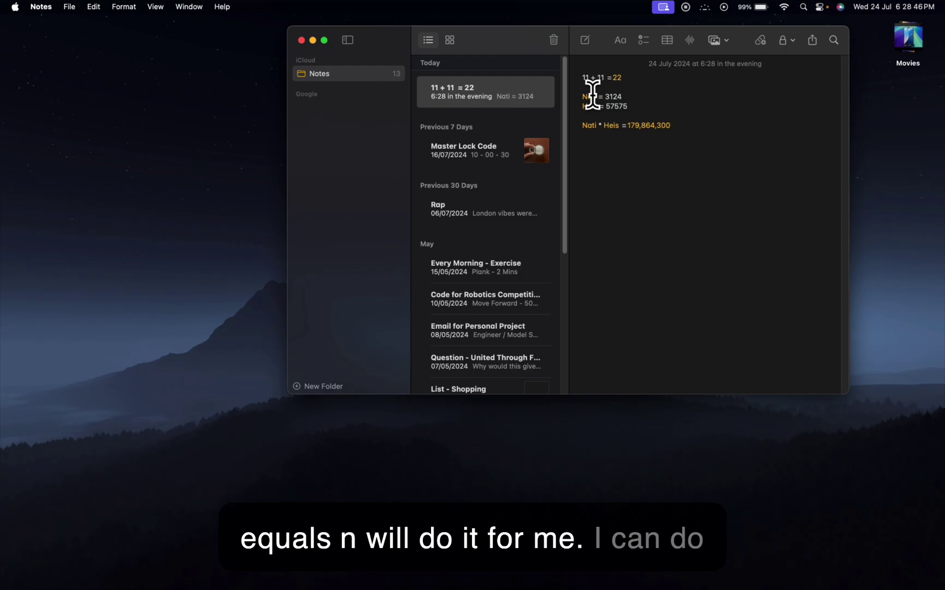
text(Nati + Heis =)
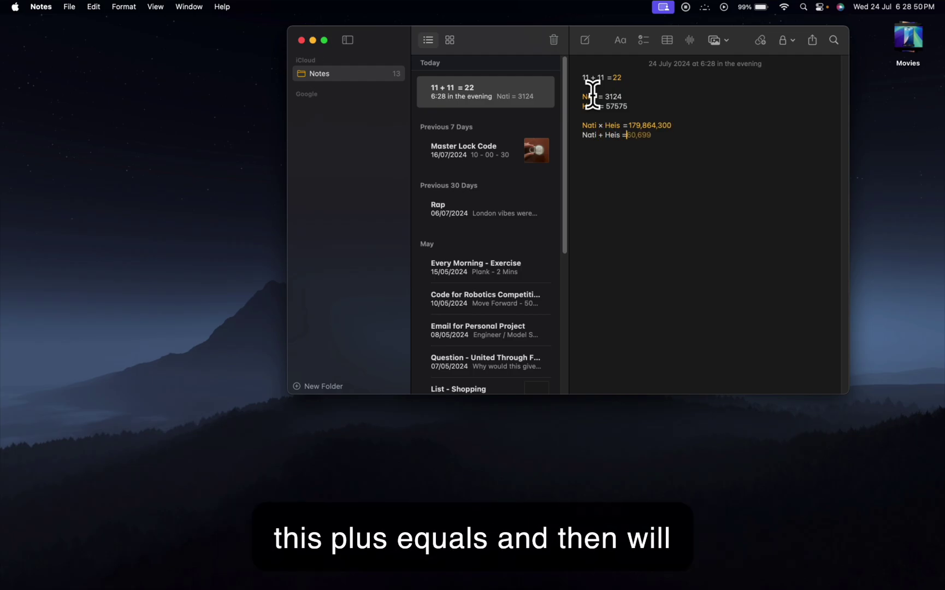
key(Return)
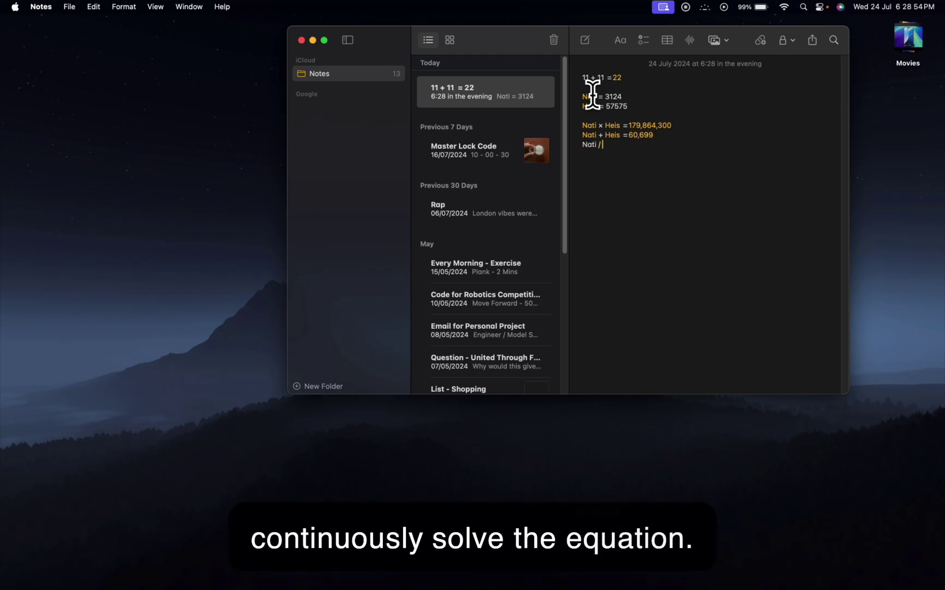
Step: Add the line 'Nati / Heis' to get 0.05426, then move to the Calculator Space
text(Nati / Heis =0.05426)
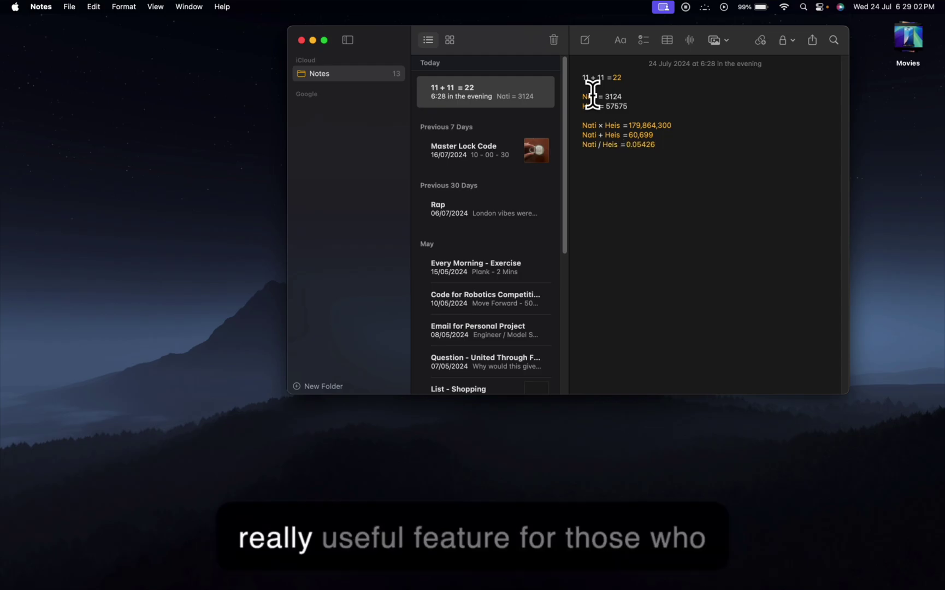
key(Return)
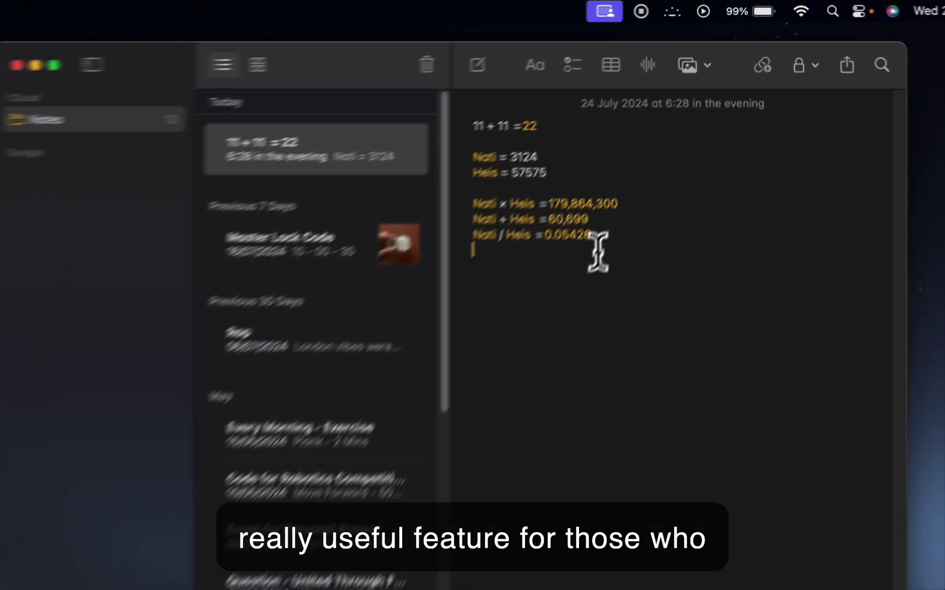
drag(661, 153, 565, 55)
click(642, 152)
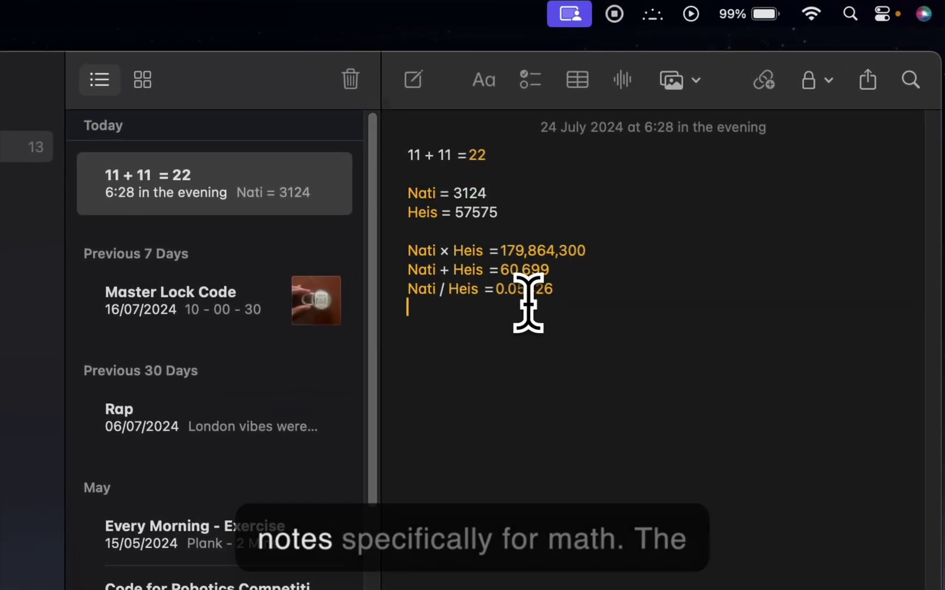
key(ctrl+Right)
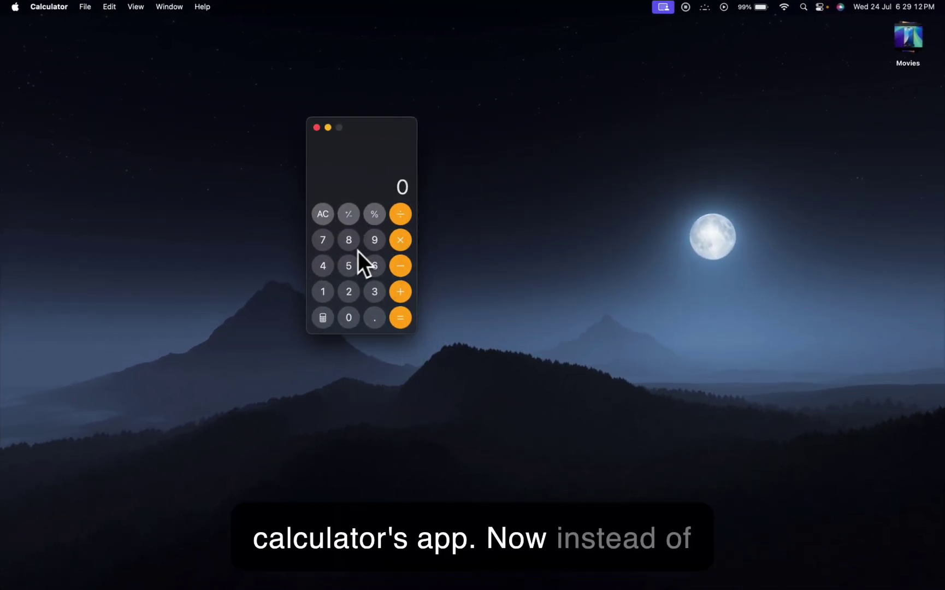
Step: Calculate 7 + 5 = 12 on the Calculator keypad
click(322, 239)
click(394, 291)
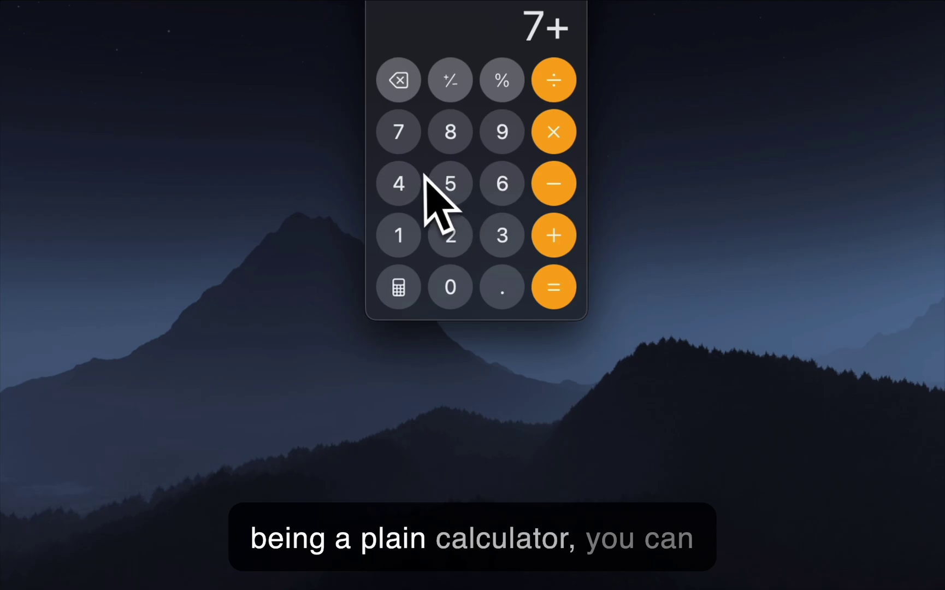
click(448, 188)
click(557, 290)
Step: Open the calculator mode list, dismiss it, then bring it up again
click(397, 285)
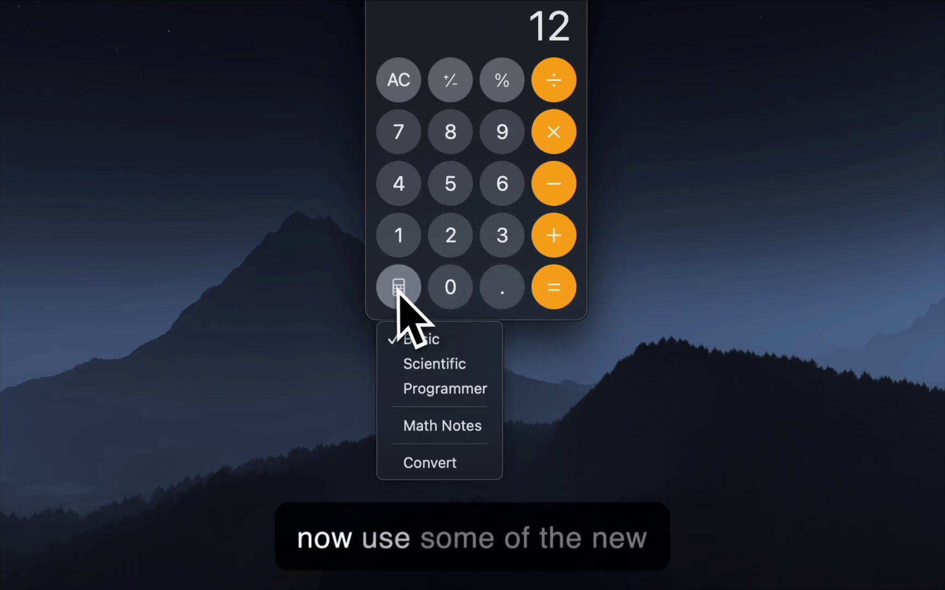
click(437, 425)
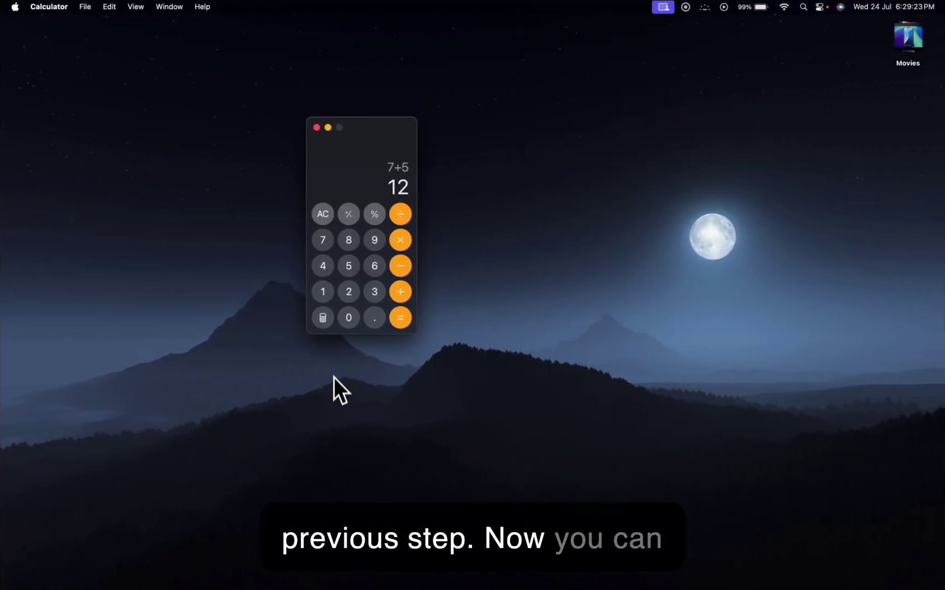
click(323, 318)
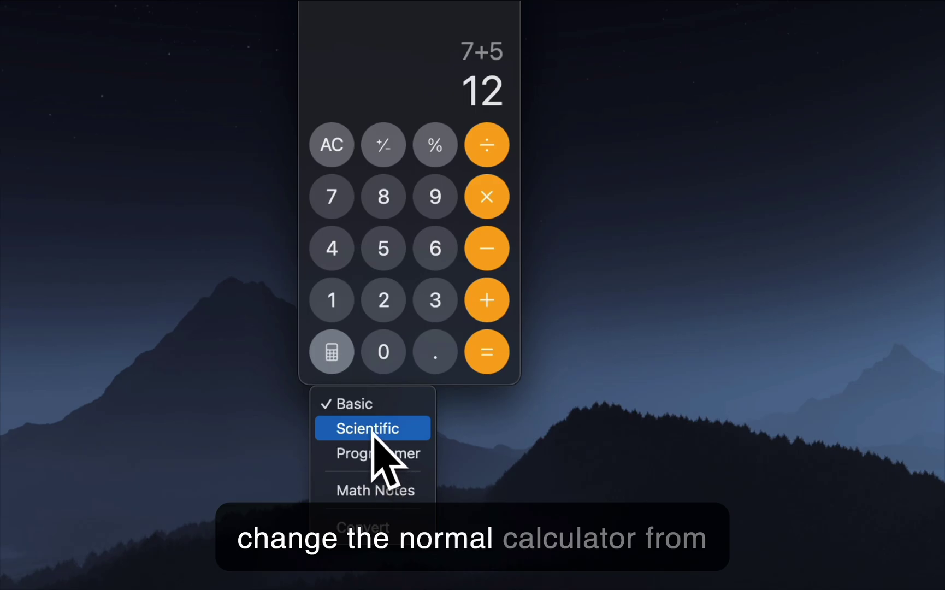
Step: Switch Calculator to Scientific mode, then to Programmer mode
click(371, 429)
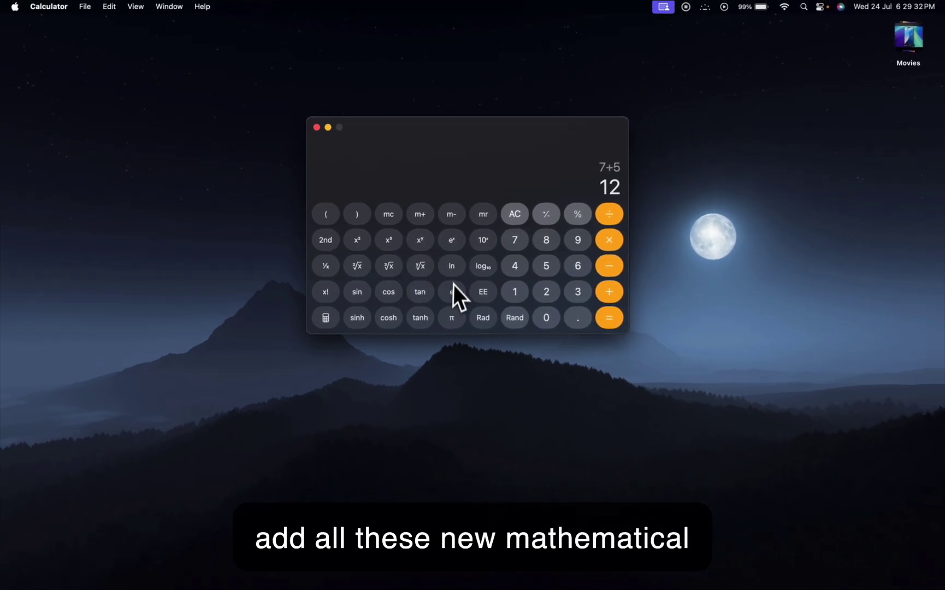
click(325, 317)
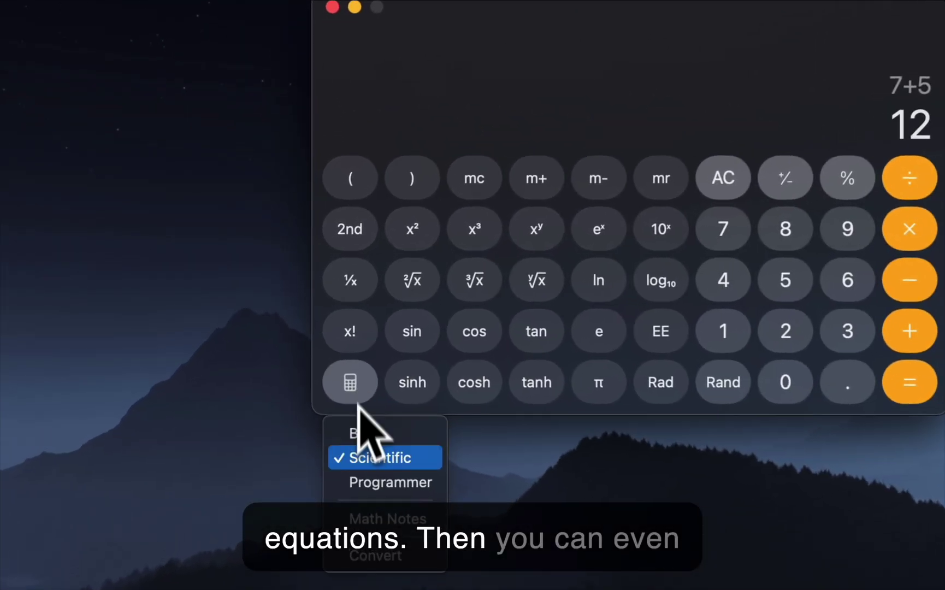
click(375, 480)
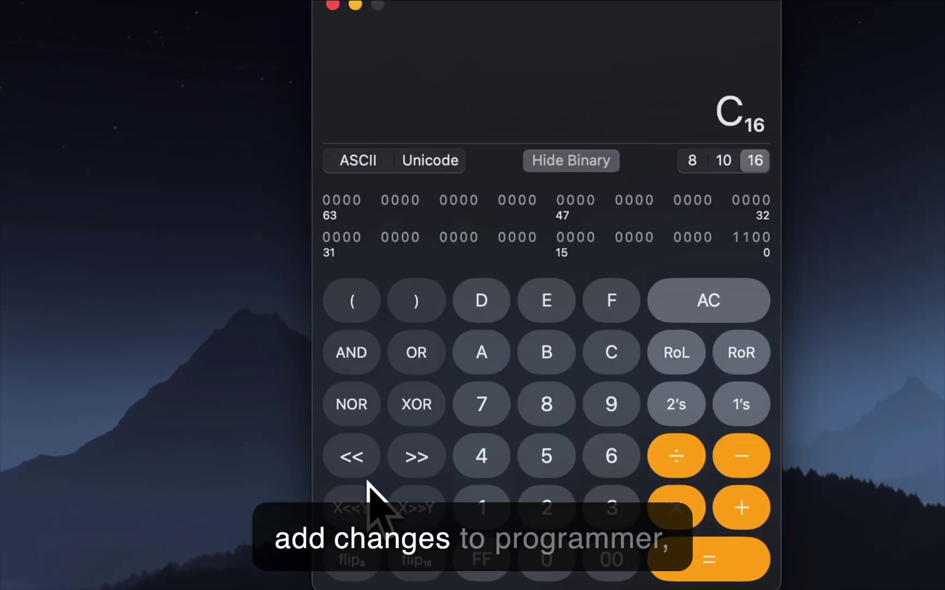
Step: Hide and reshow the binary display, show the value in octal as 14₈, then move Spaces
click(584, 164)
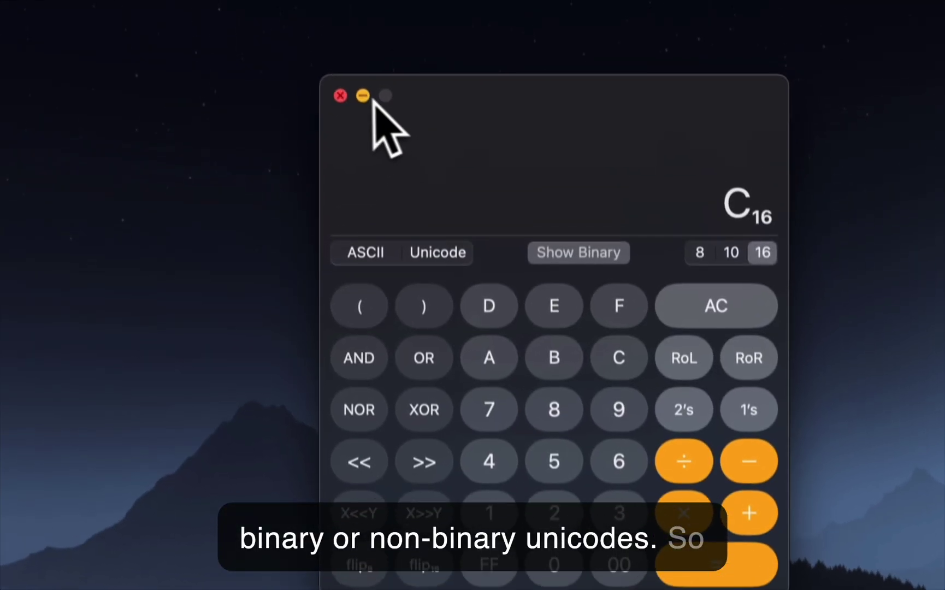
click(543, 282)
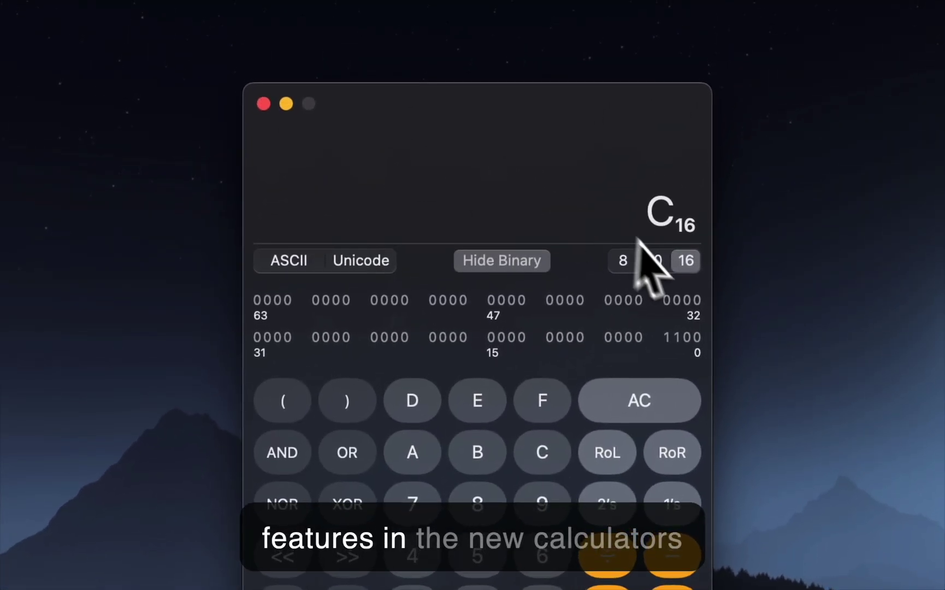
click(704, 87)
click(622, 261)
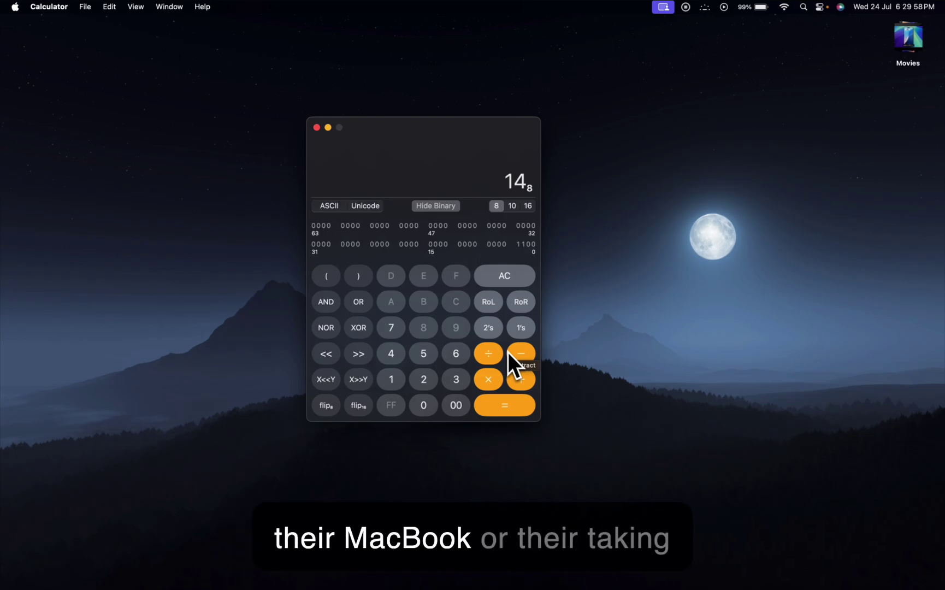
key(ctrl+Right)
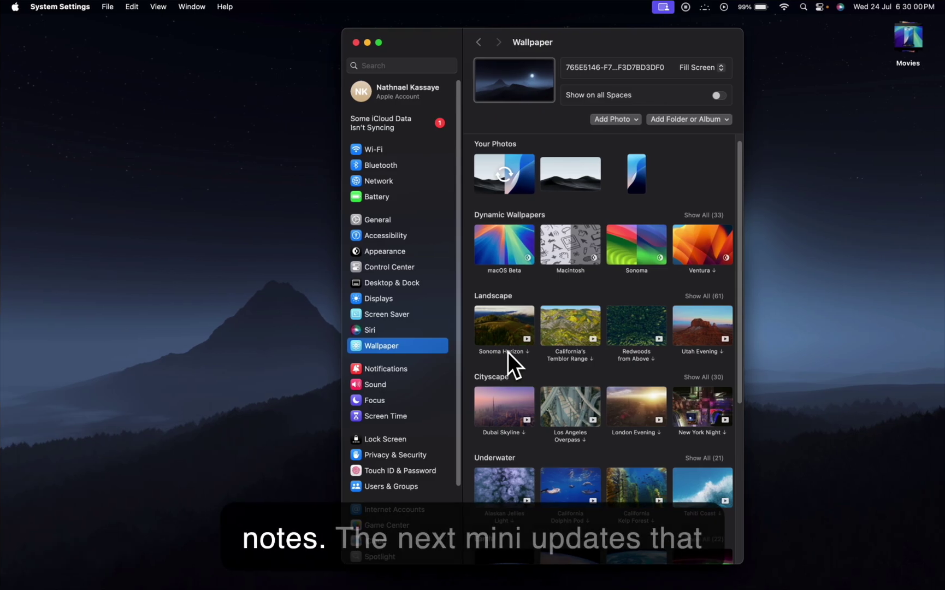
Step: Set macOS Beta as the wallpaper, try its Light appearance, then return it to Automatic
drag(417, 48, 421, 210)
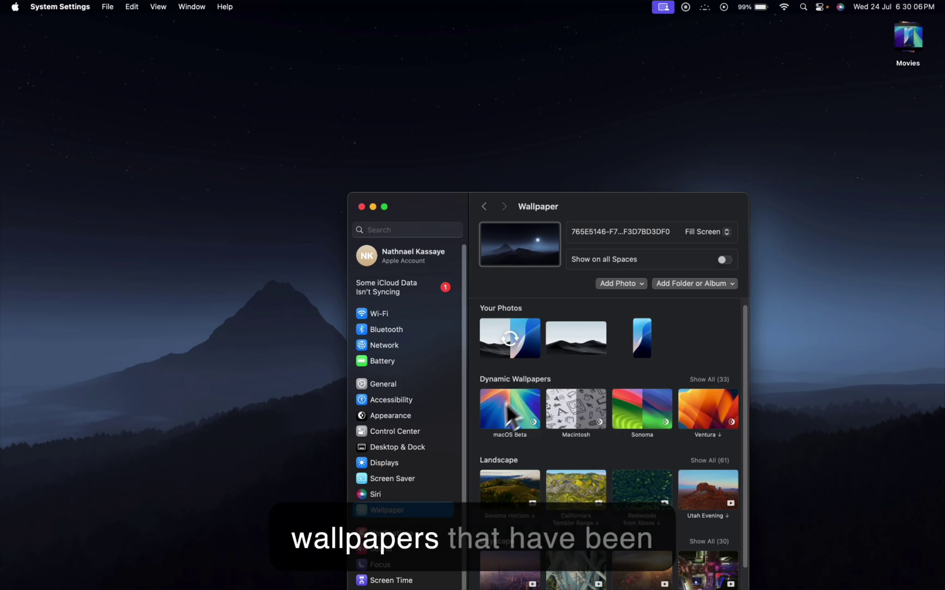
click(496, 419)
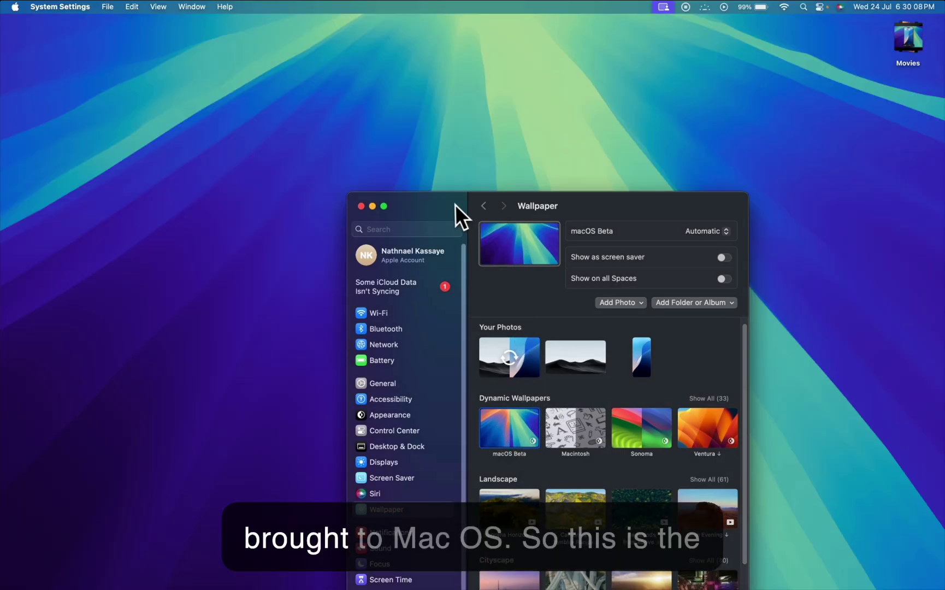
drag(454, 204, 412, 146)
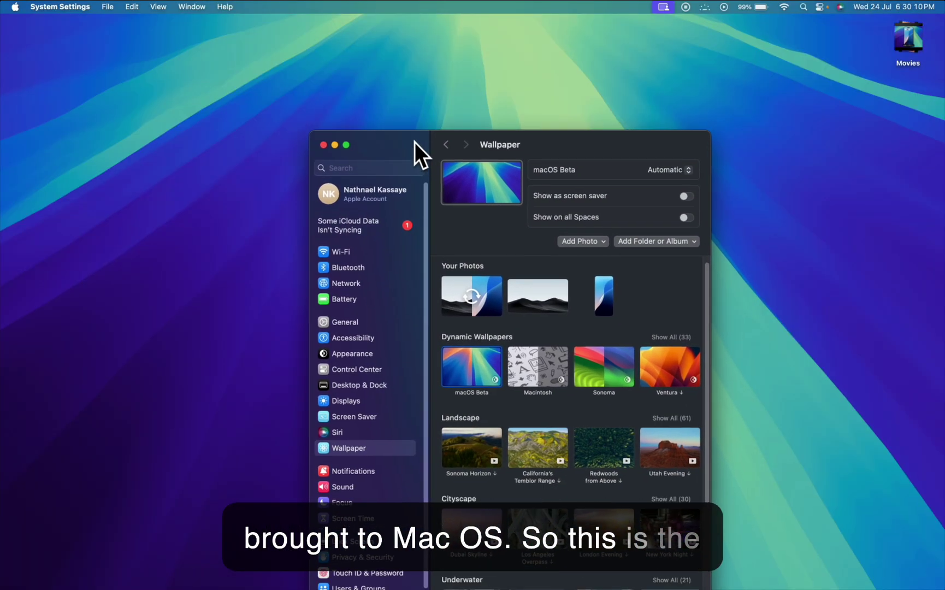
click(663, 170)
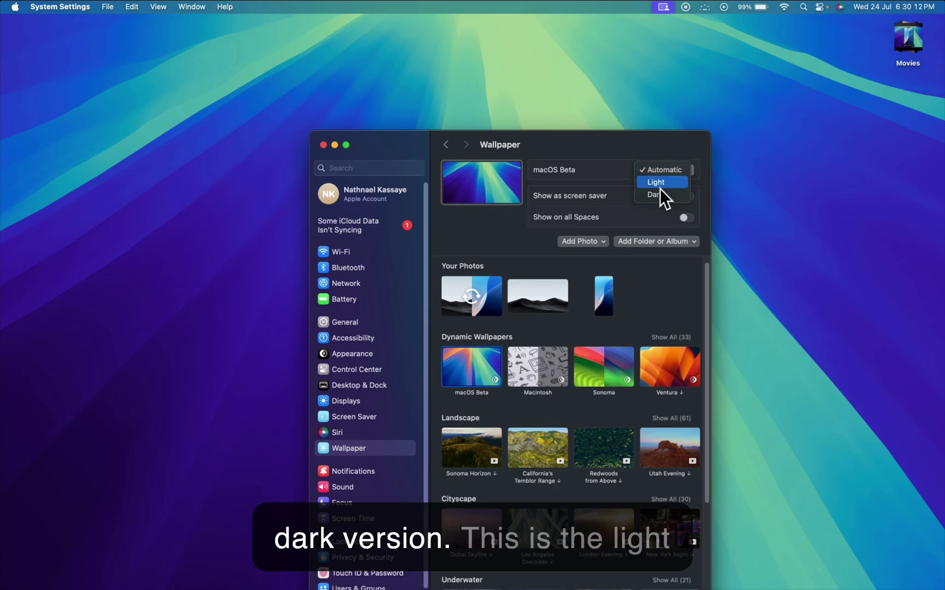
click(660, 185)
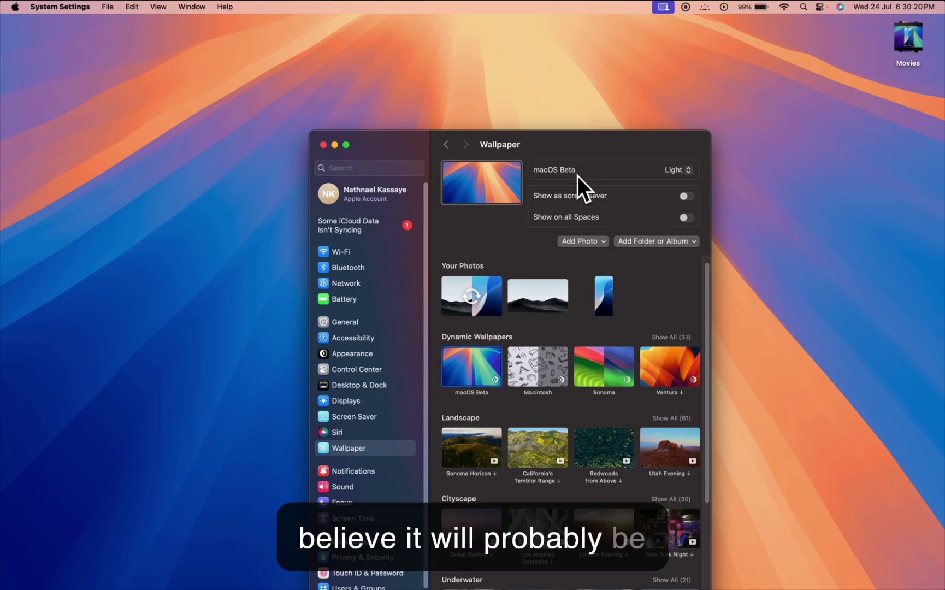
click(677, 170)
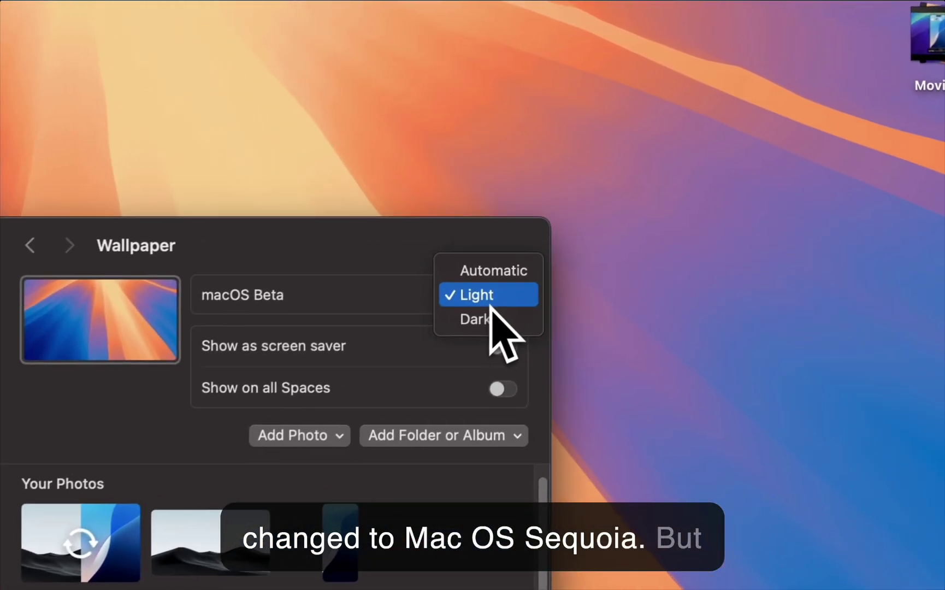
click(479, 276)
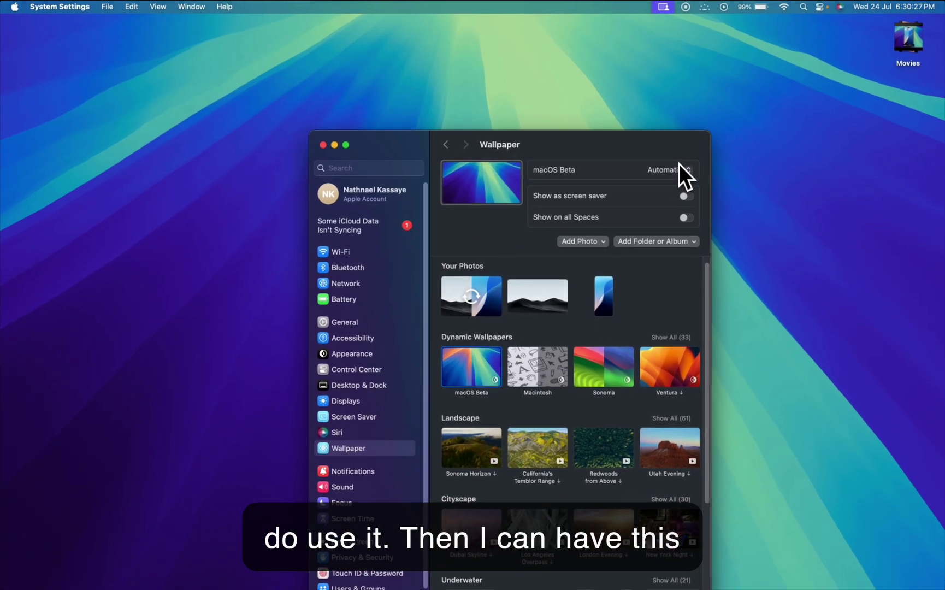
Step: Choose the Macintosh dynamic wallpaper, reposition the Settings window, and open its Spectrum colour list
click(535, 375)
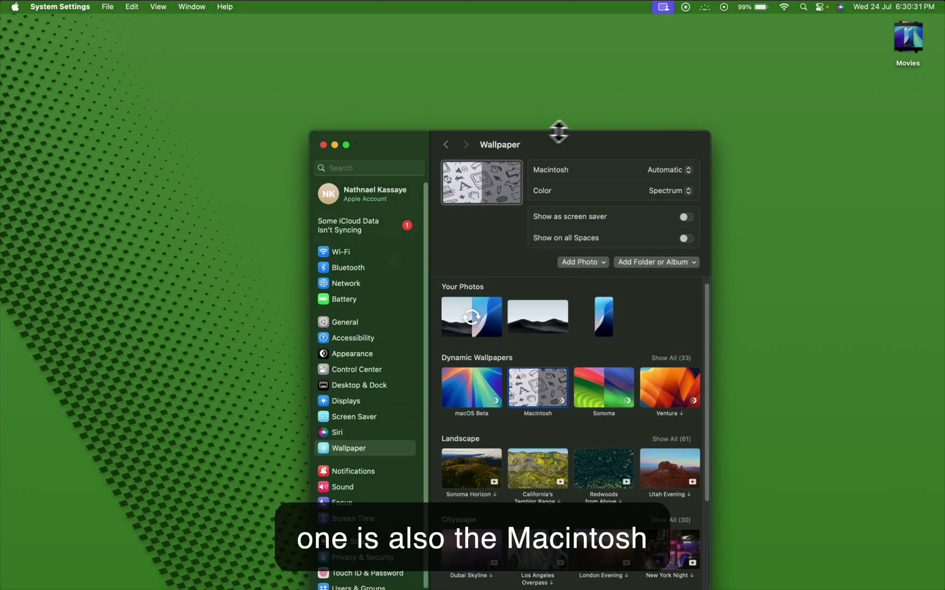
click(580, 128)
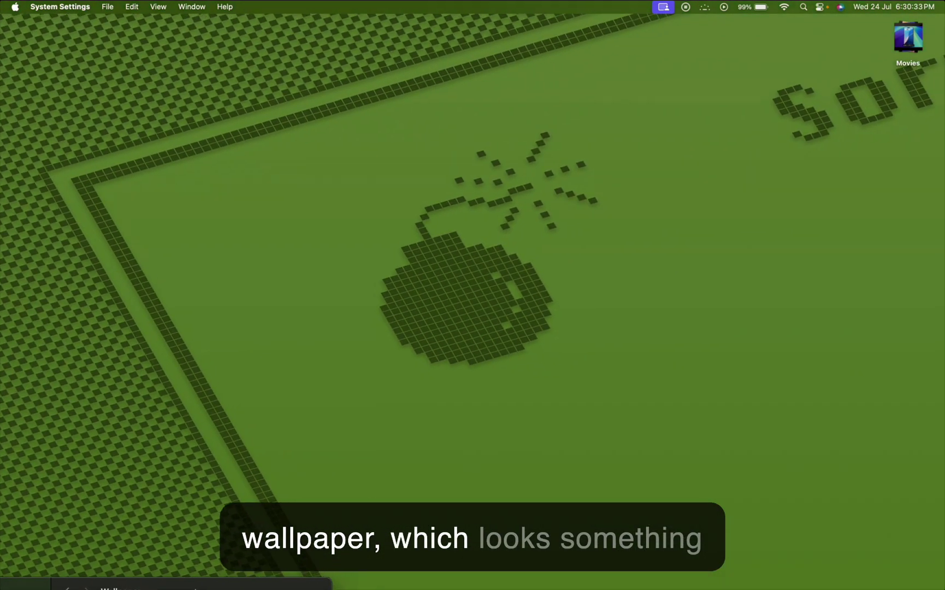
click(527, 165)
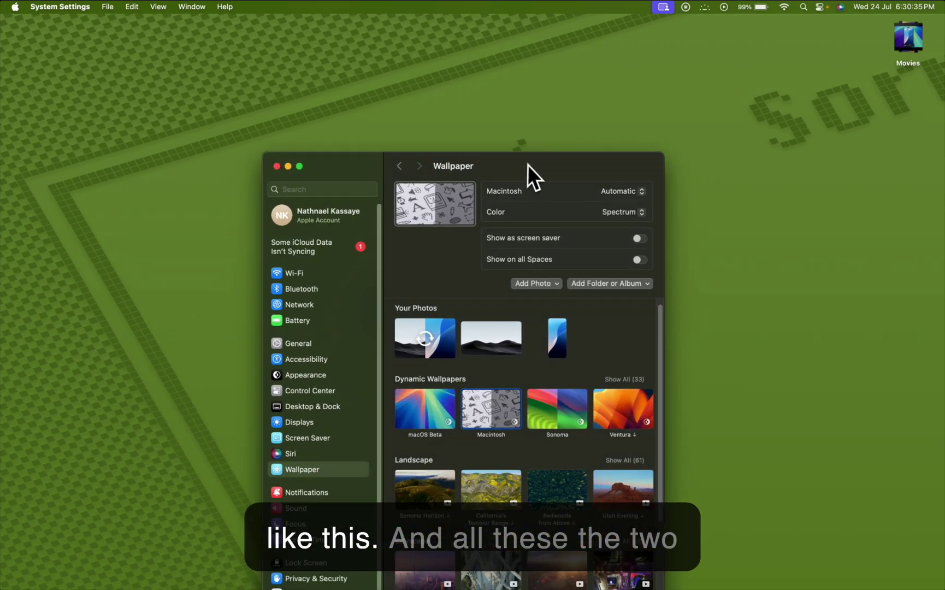
drag(528, 164, 529, 120)
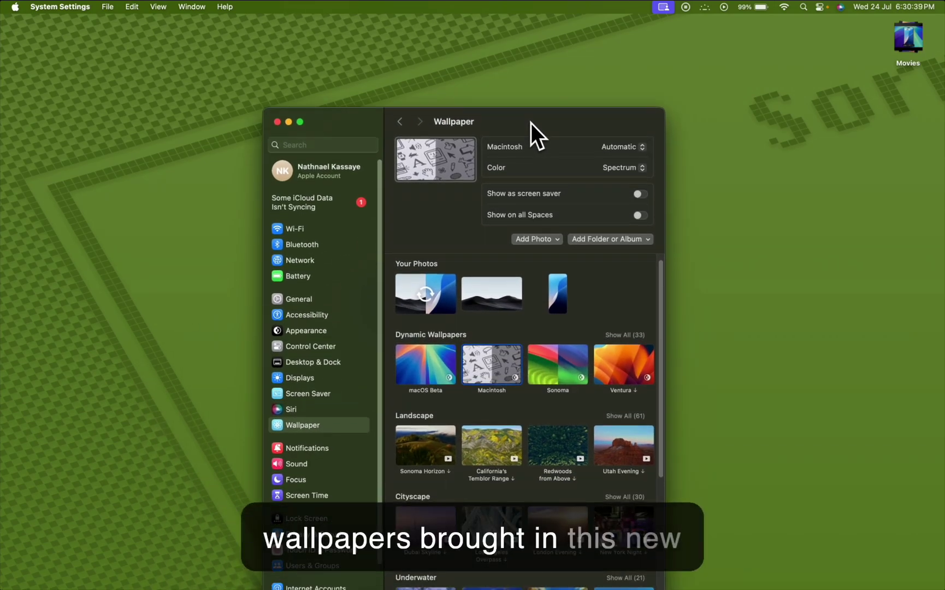
click(616, 170)
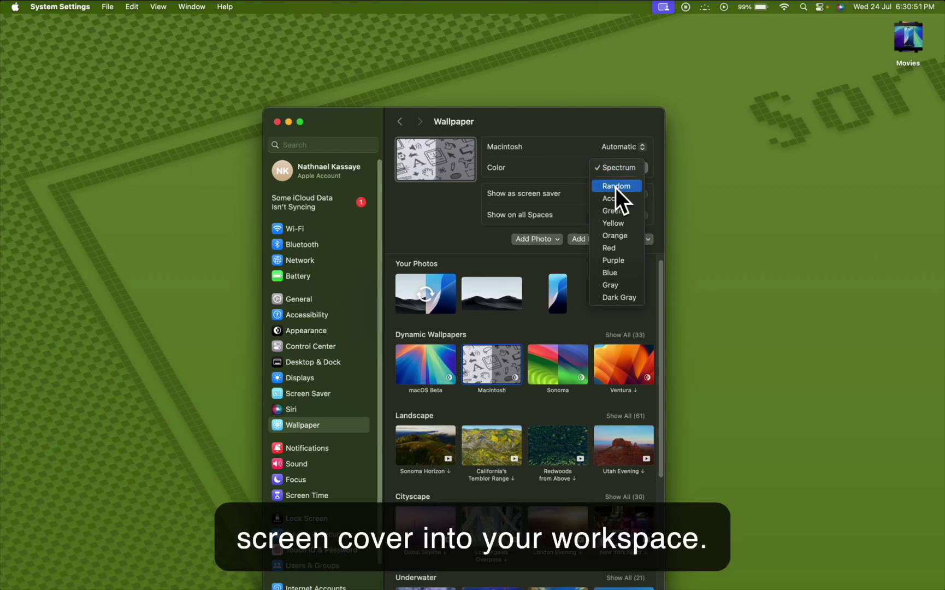
Step: Change the Macintosh wallpaper colour to Random, then Dark Gray, and finally Purple
click(615, 188)
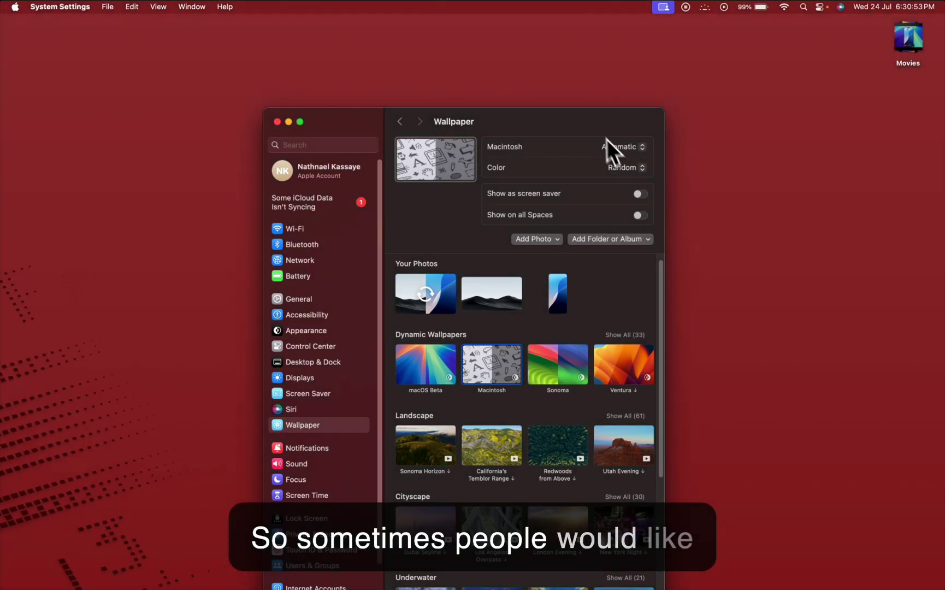
drag(605, 134, 550, 72)
click(590, 111)
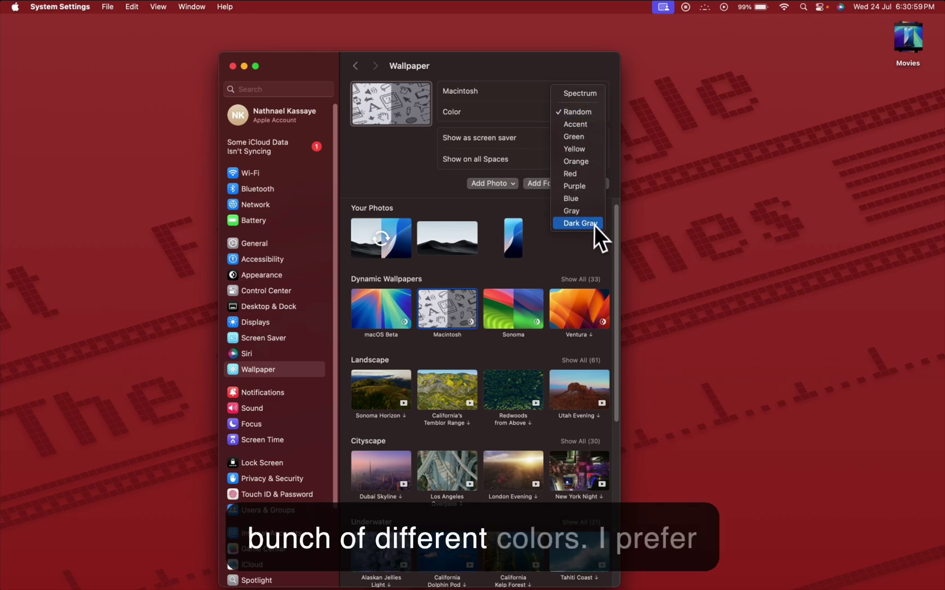
click(579, 222)
drag(544, 65, 436, 487)
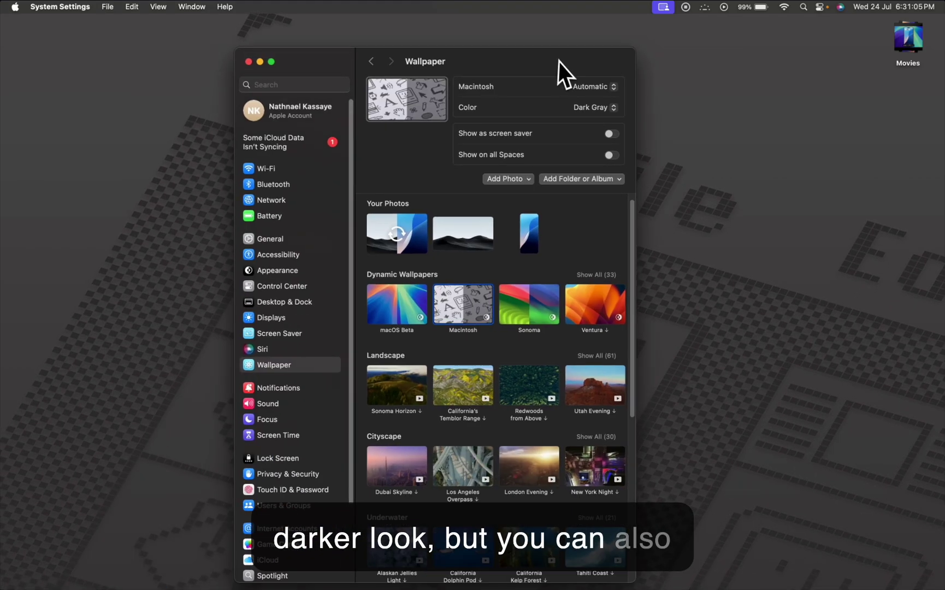
click(589, 106)
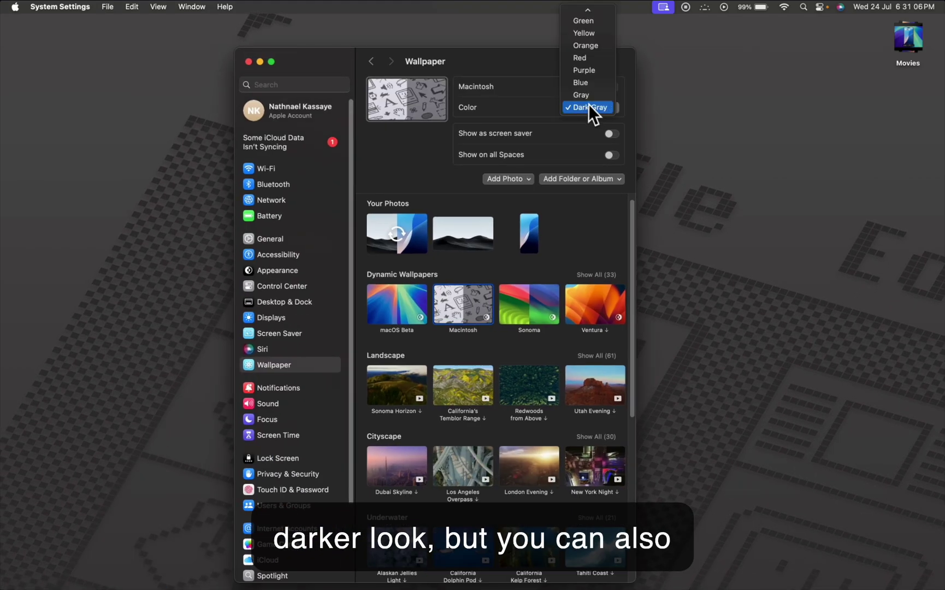
click(584, 70)
mouse_move(589, 68)
mouse_down()
mouse_move(483, 362)
mouse_move(568, 42)
mouse_move(604, 60)
mouse_up()
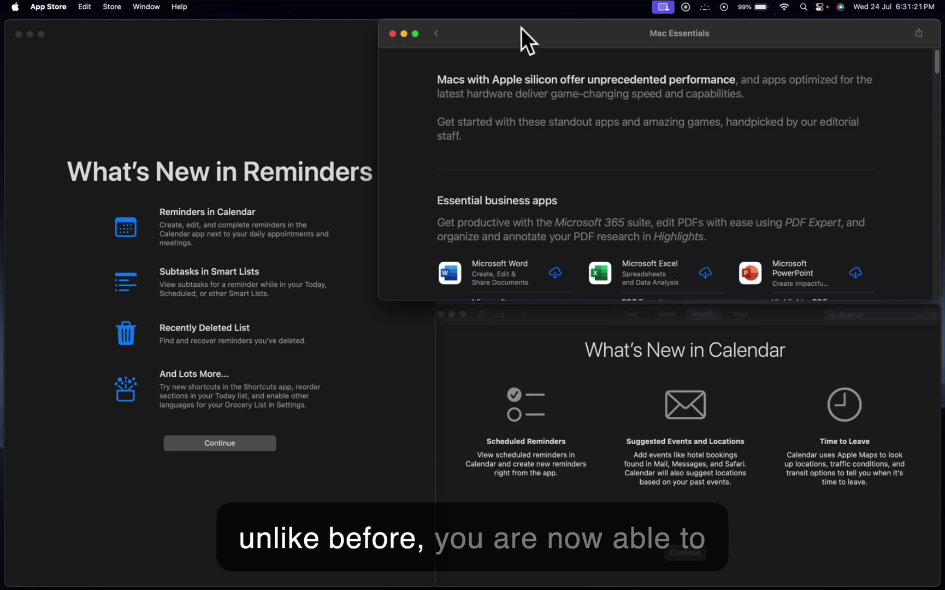
Step: Pull Mac Essentials out of its tile and snap it into the top-right quarter
drag(524, 34, 784, 22)
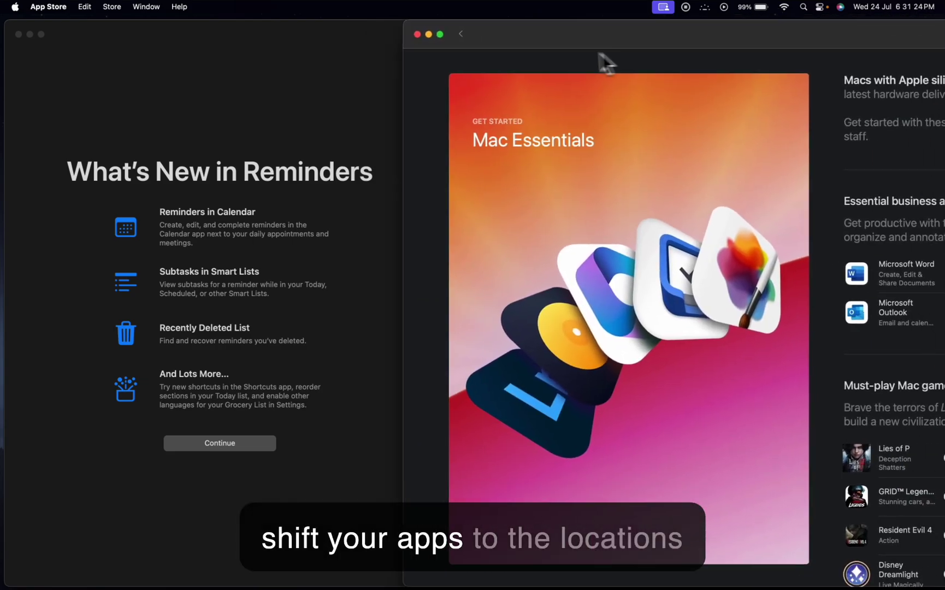
drag(605, 61, 931, 15)
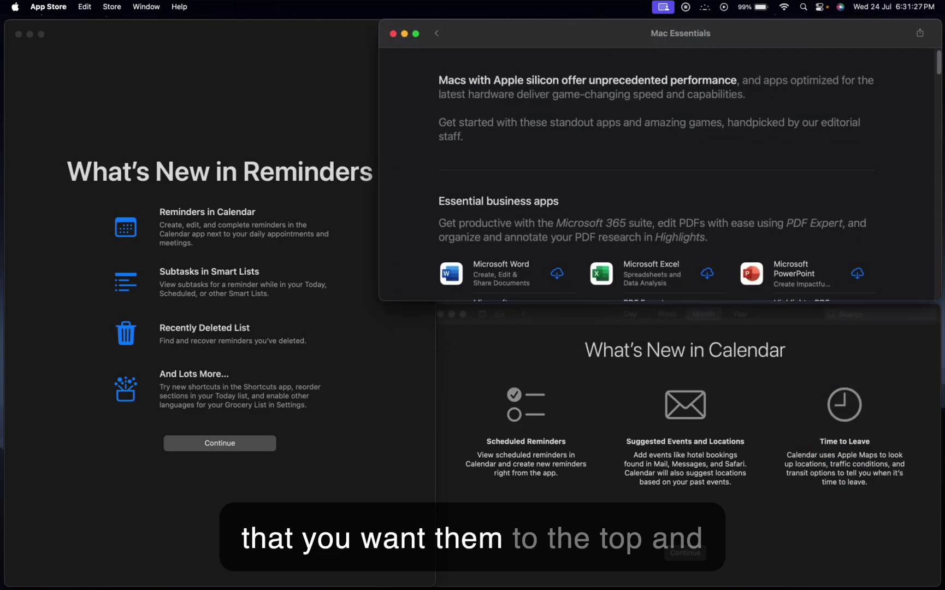
click(592, 355)
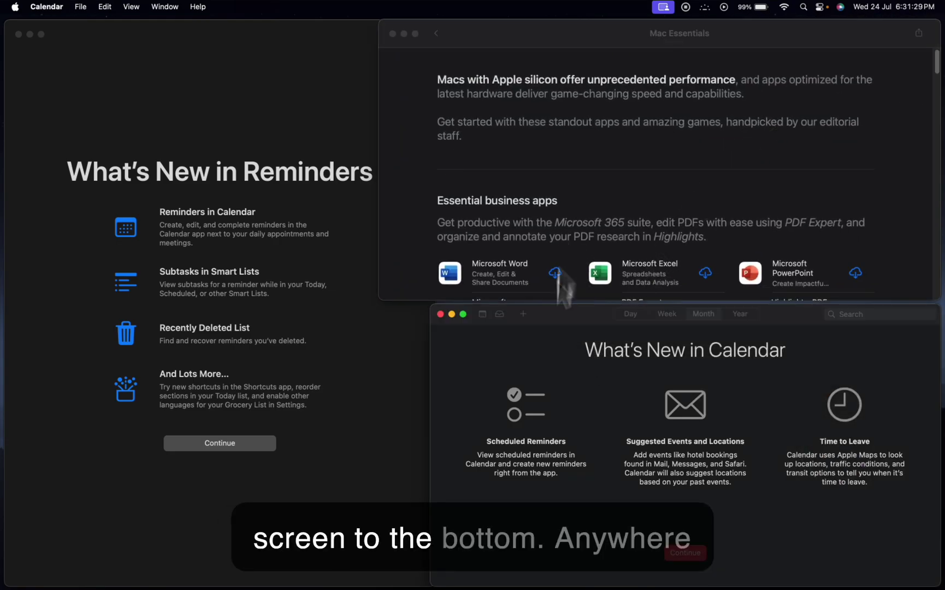
click(326, 291)
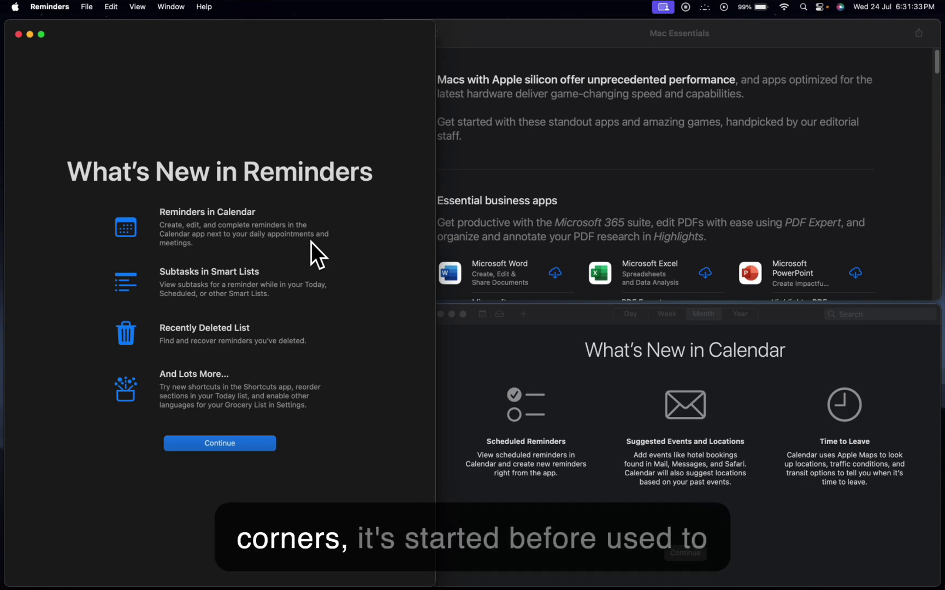
click(494, 60)
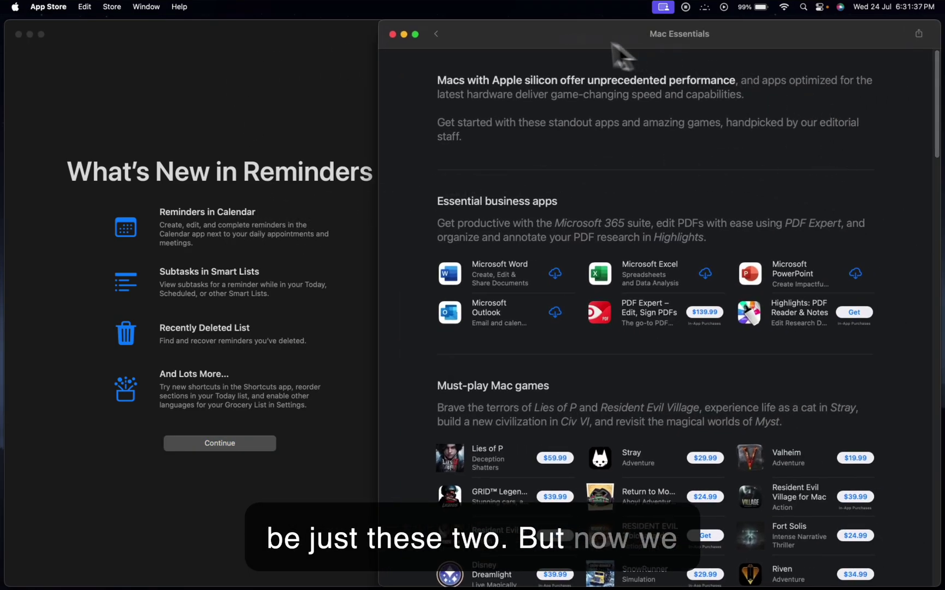
mouse_move(611, 44)
mouse_down()
mouse_move(772, 39)
mouse_move(911, 4)
mouse_move(868, 20)
mouse_move(619, 25)
mouse_up()
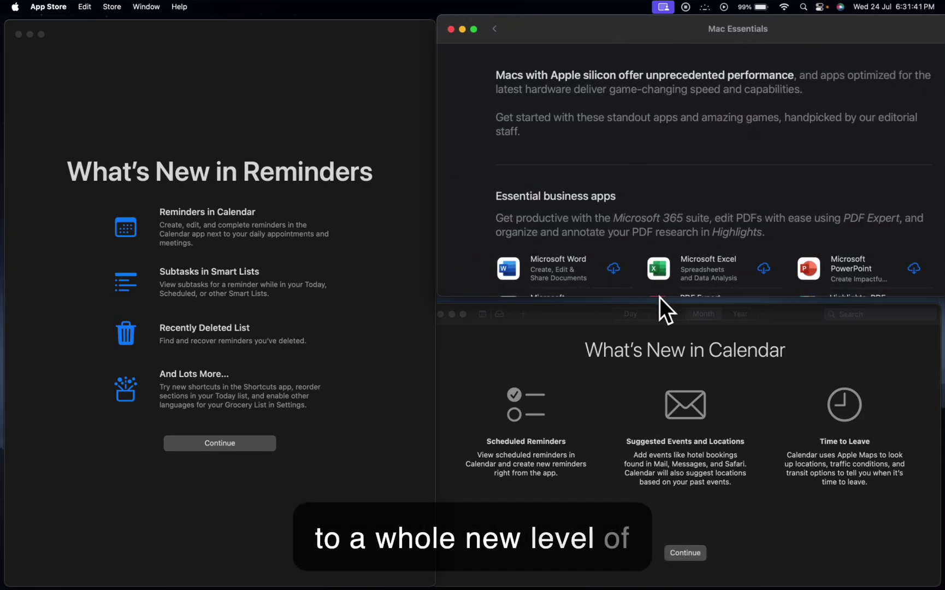
Step: Slightly resize the tiled Mac Essentials, Calendar and Reminders windows, then open Control Center
drag(610, 296, 610, 302)
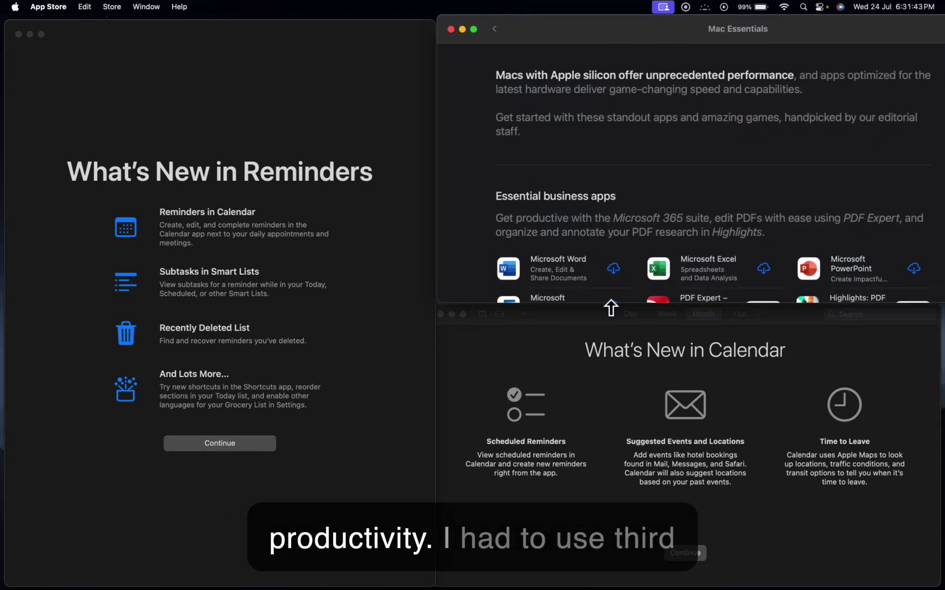
click(603, 384)
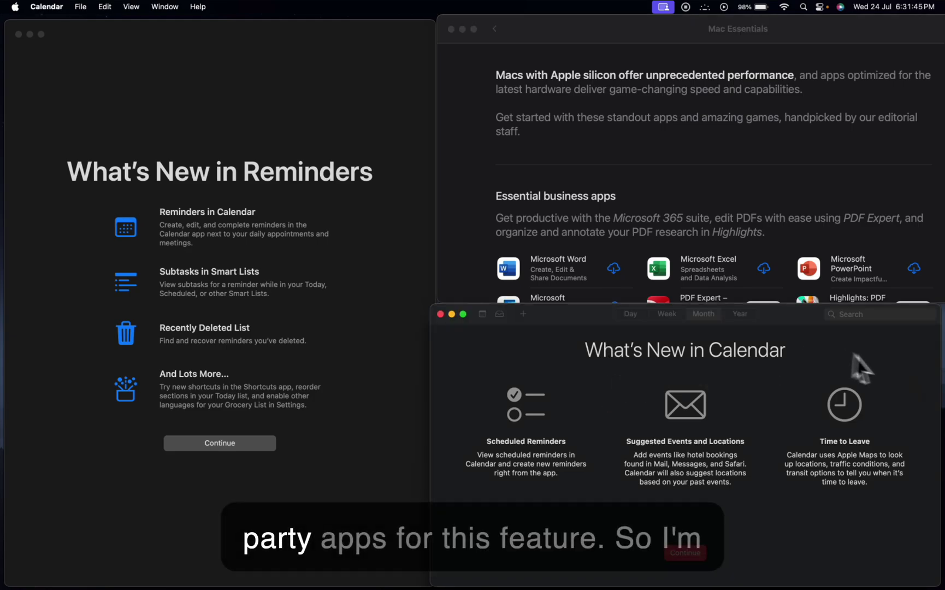
drag(935, 402, 938, 402)
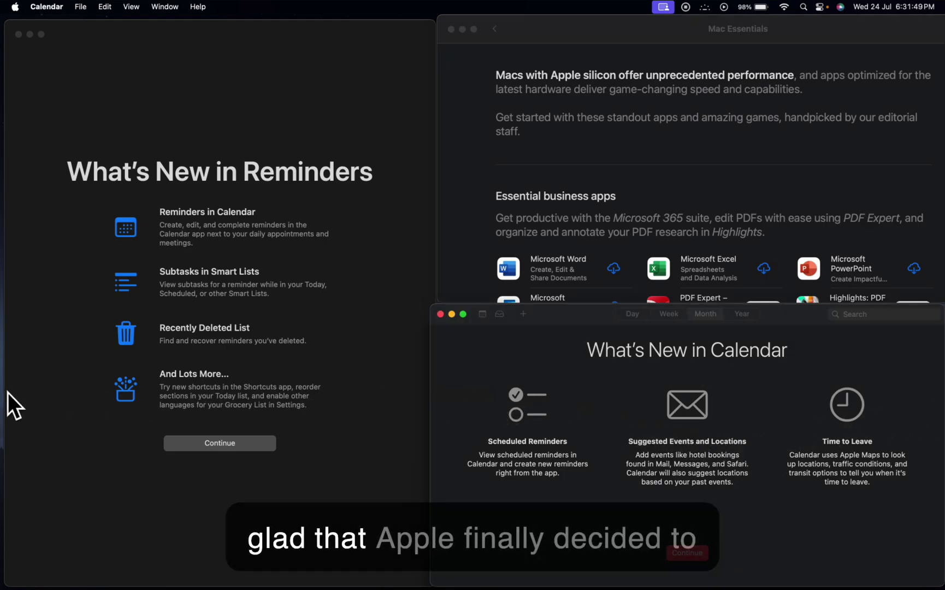
drag(5, 393, 0, 394)
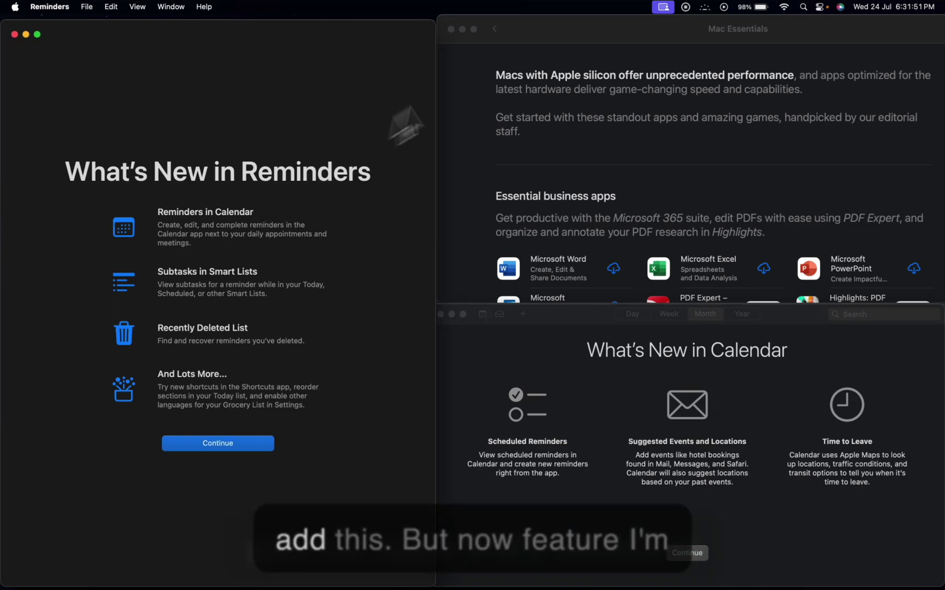
click(820, 7)
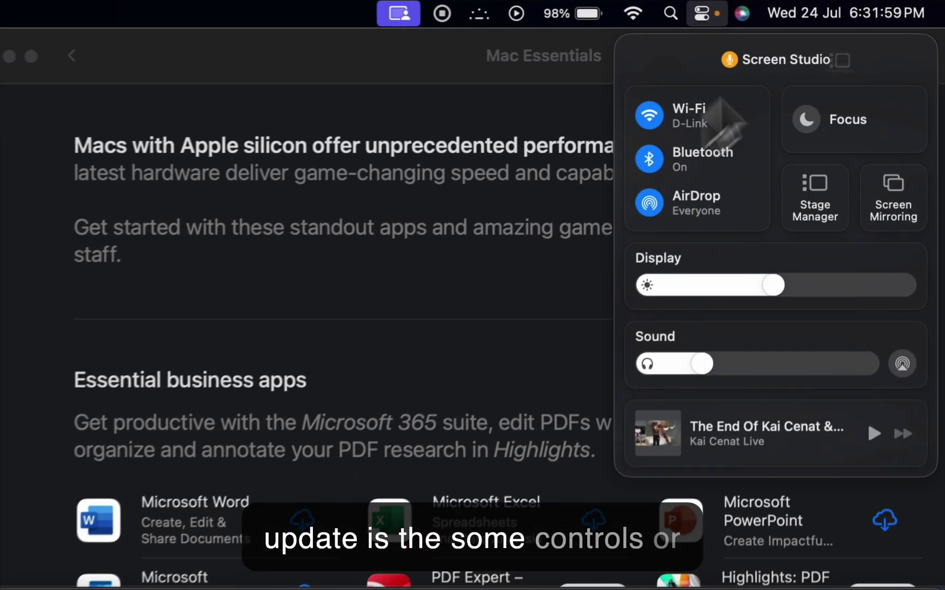
Step: Dismiss Control Center, reopen it once more, and close it again
click(872, 109)
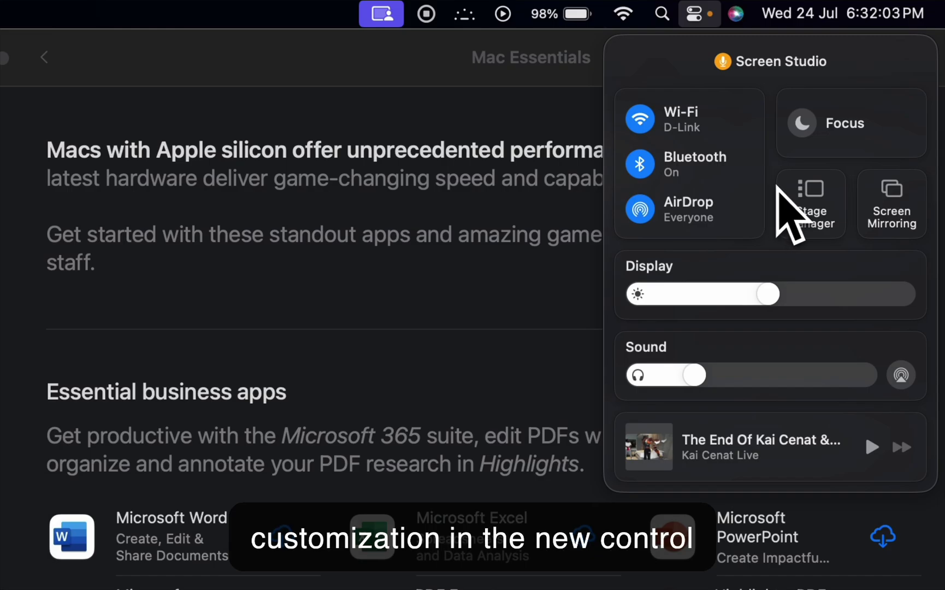
click(392, 294)
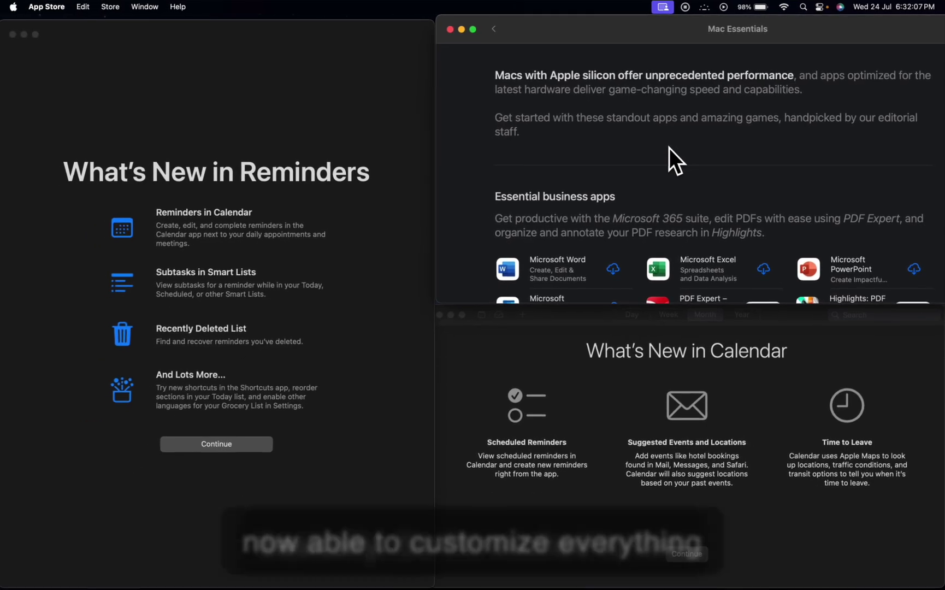
click(821, 7)
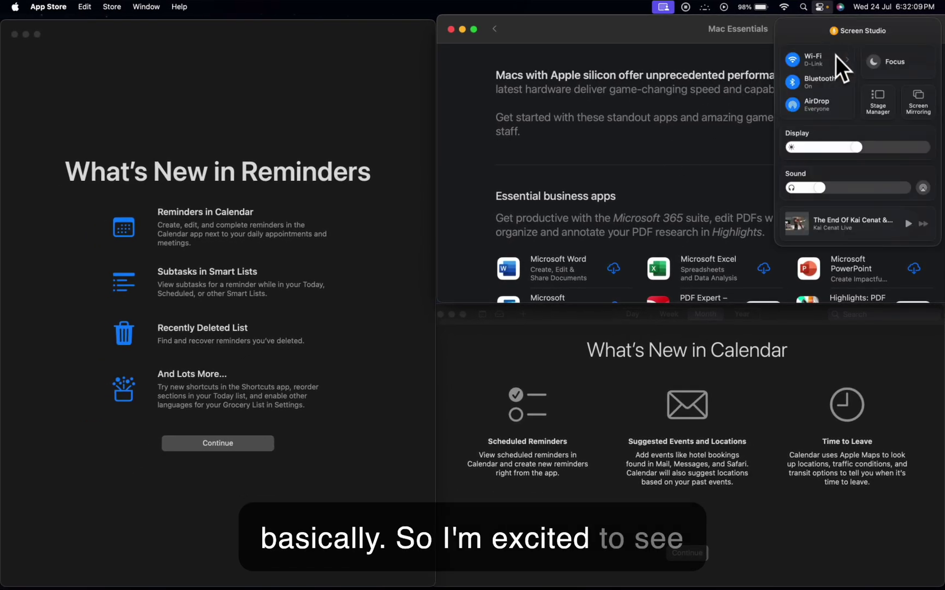
click(692, 138)
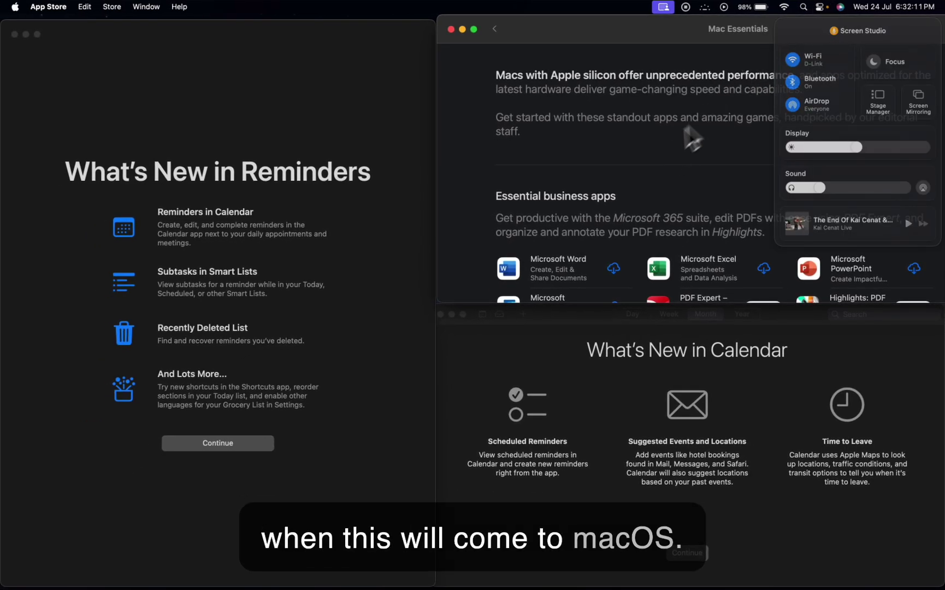
Step: Switch between the tiled Reminders and Calendar windows, finishing with Mac Essentials in front
click(430, 264)
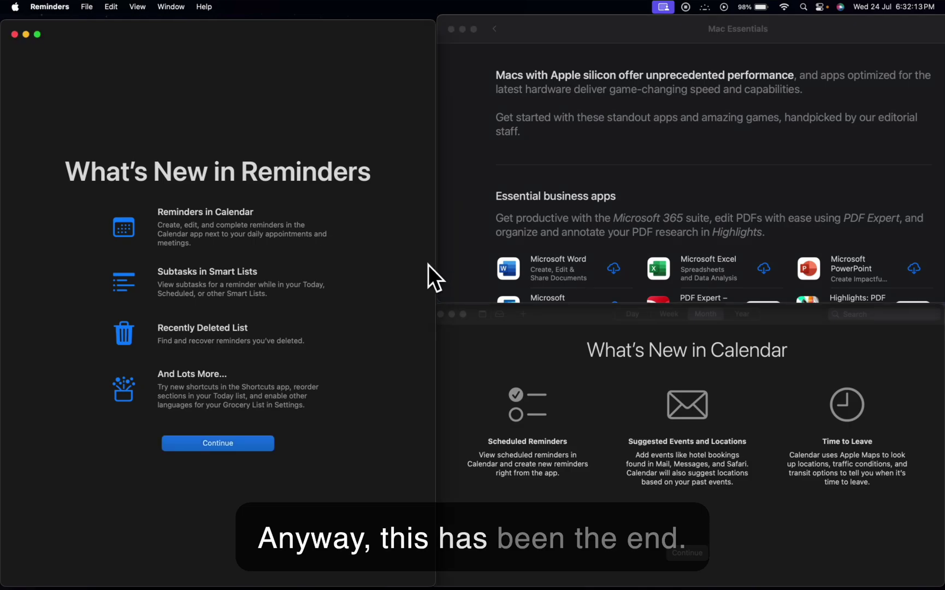
click(469, 342)
click(399, 322)
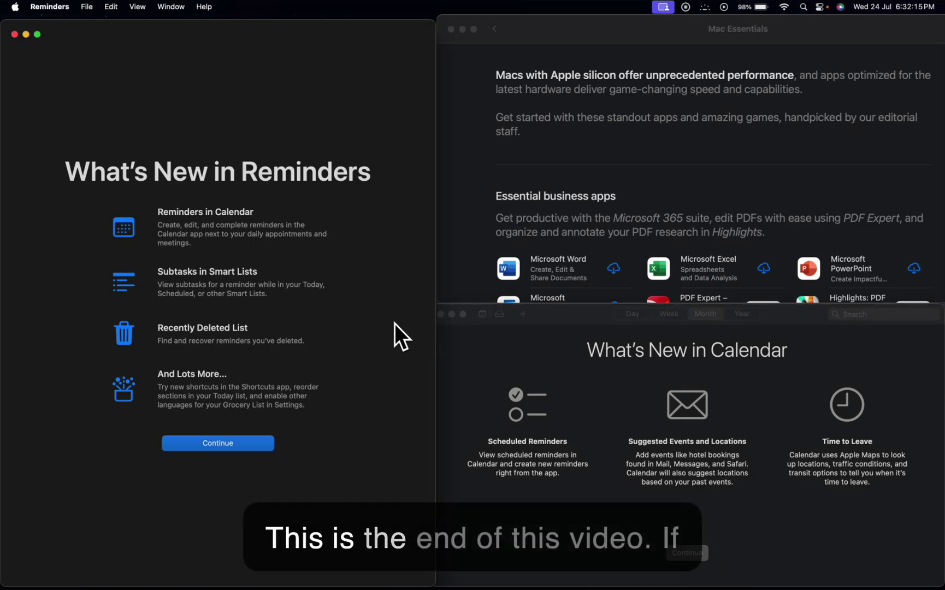
click(465, 349)
click(447, 288)
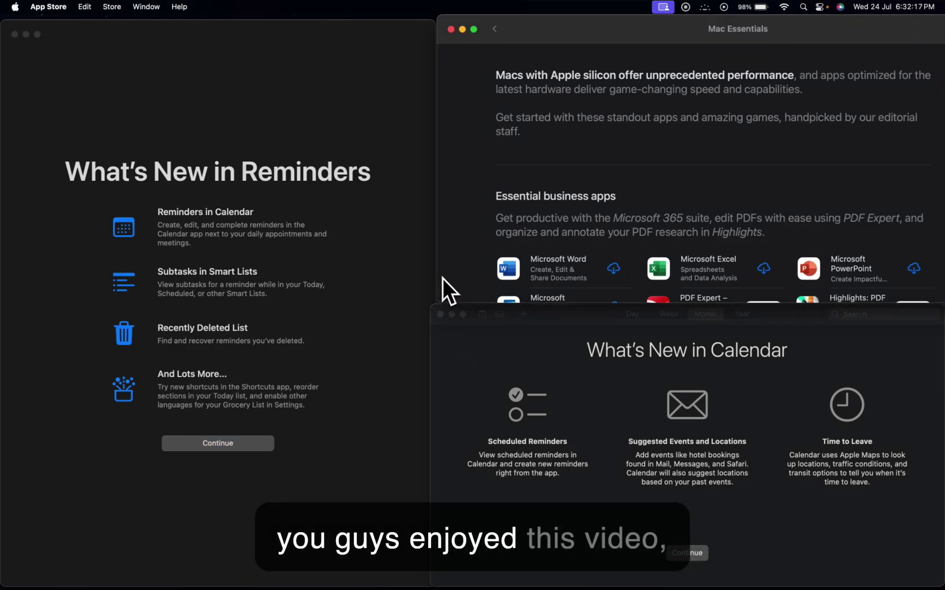